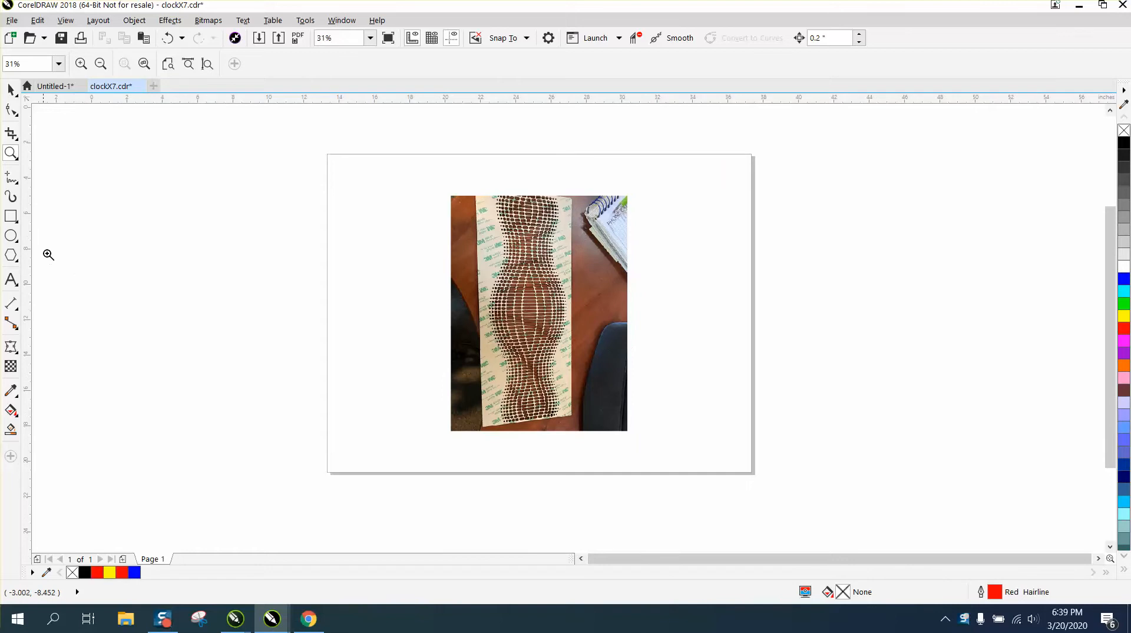
Draw a rectangle about 2.23 by 0.37 inches outside the page beside the photo and round its corners to 0.16 inches.
click(11, 217)
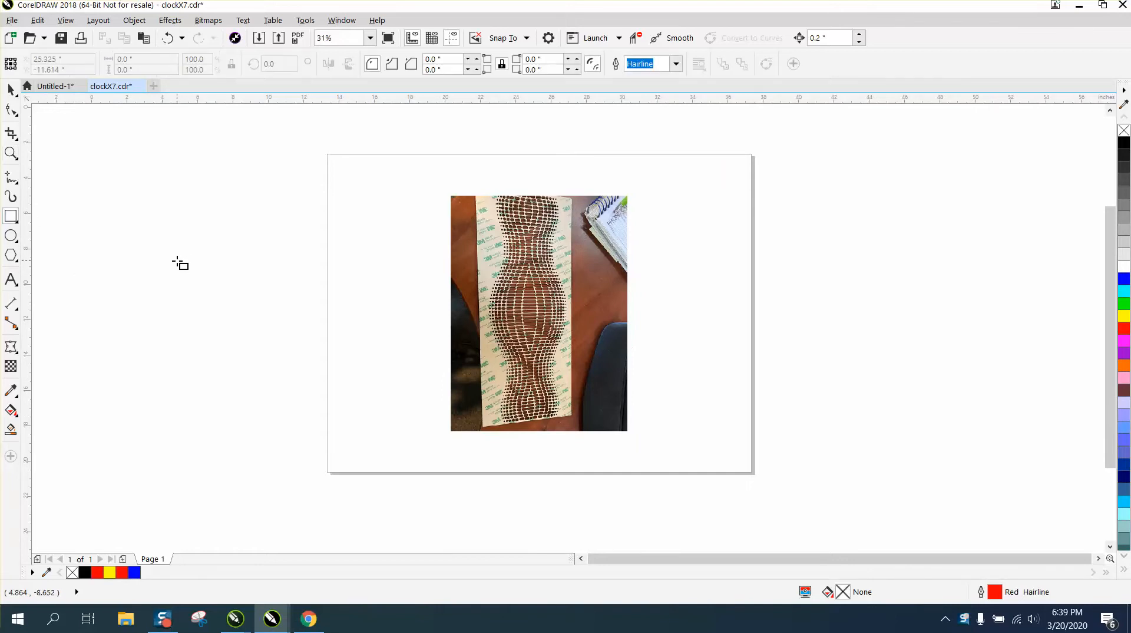
drag(177, 261, 217, 267)
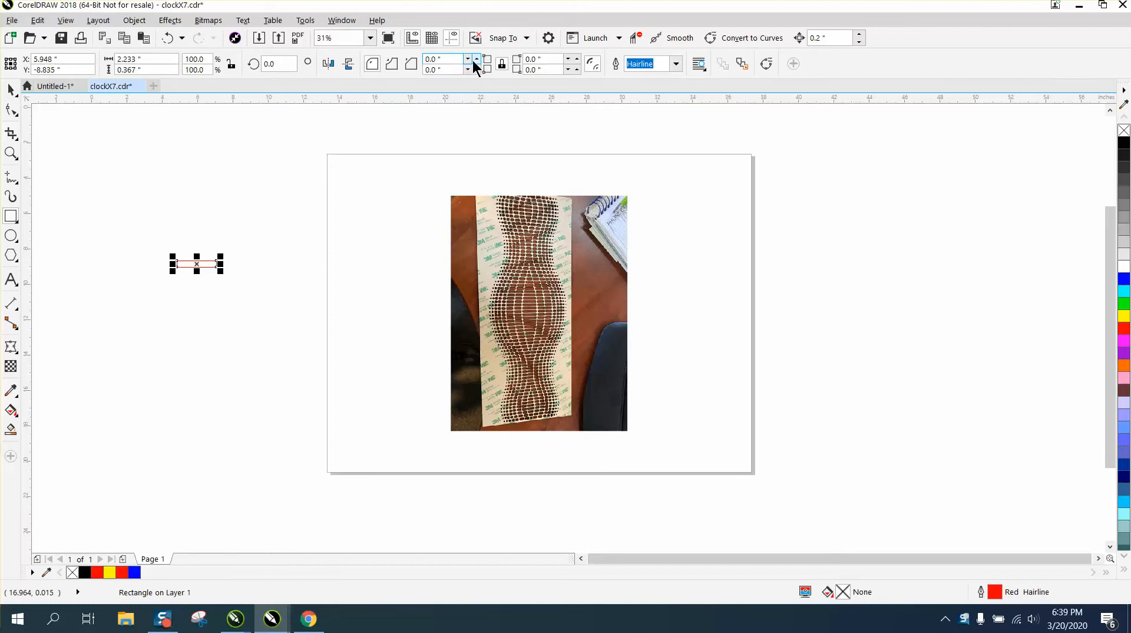
click(11, 154)
drag(134, 240, 304, 280)
click(11, 90)
click(478, 60)
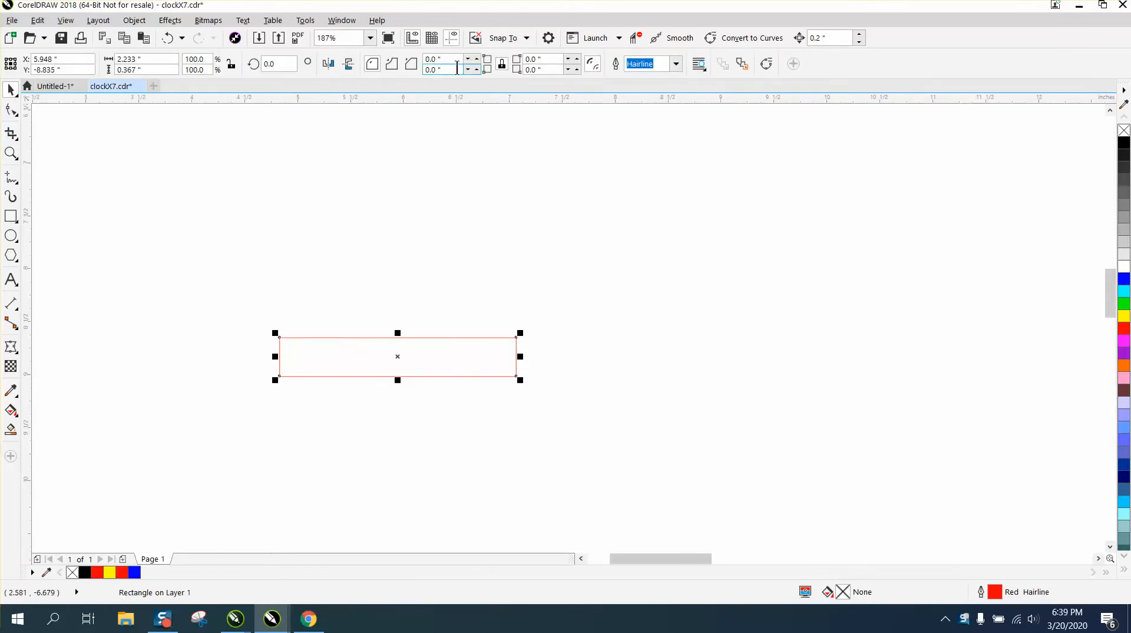
click(477, 59)
click(478, 59)
click(478, 59)
click(477, 60)
click(477, 60)
click(477, 59)
click(478, 59)
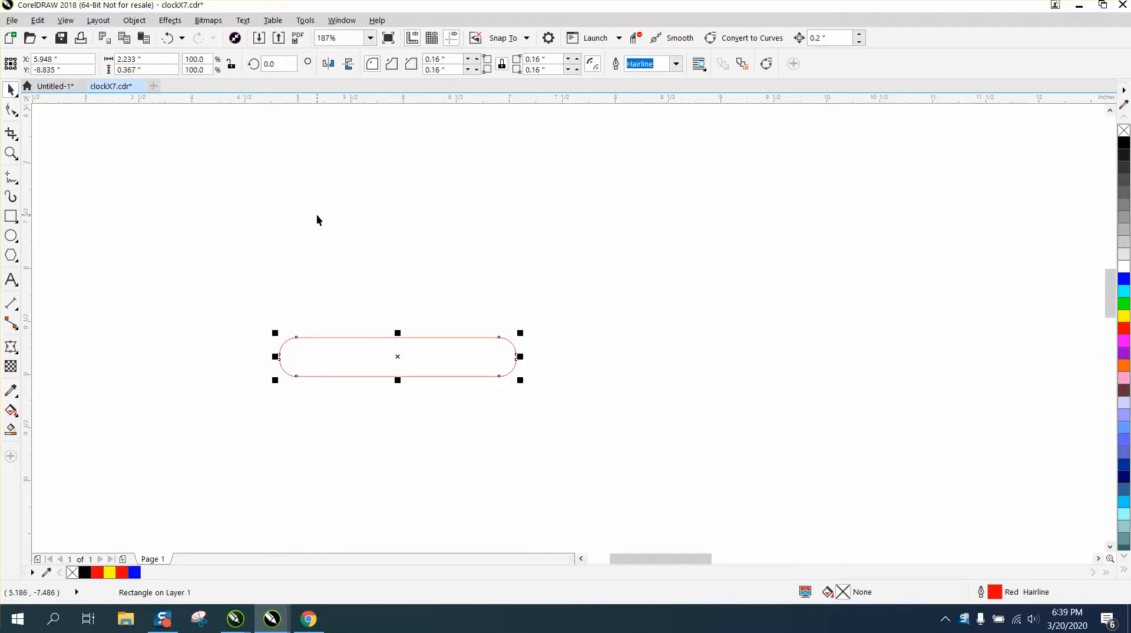
Set the rounded rectangle's width to 2 inches and deselect it.
click(136, 60)
drag(135, 60, 89, 64)
text(2)
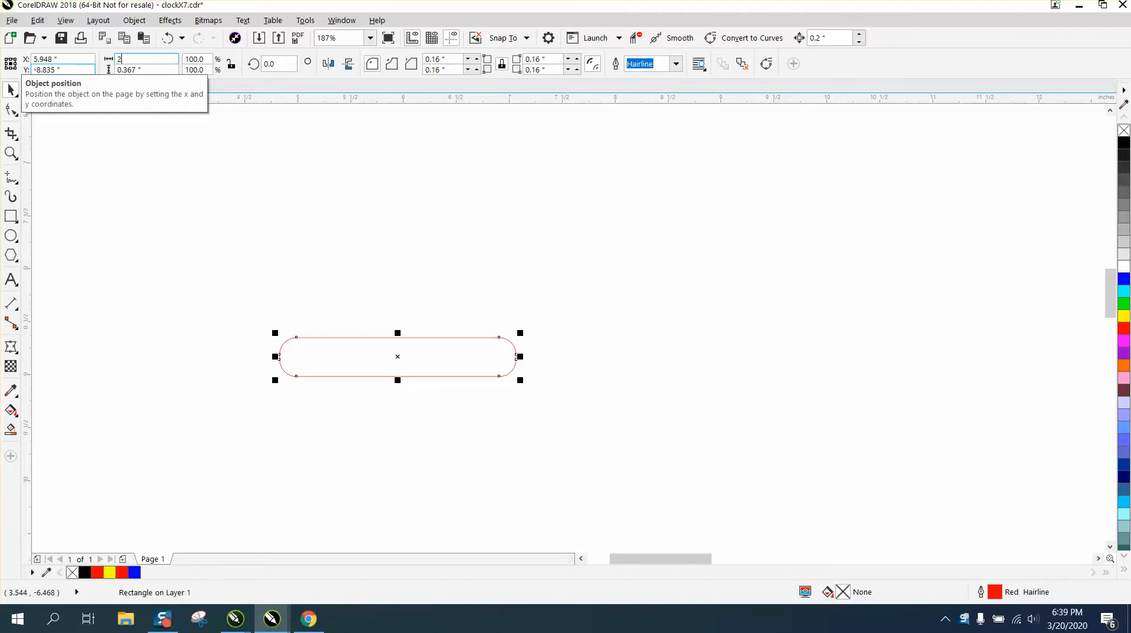
key(Return)
click(207, 157)
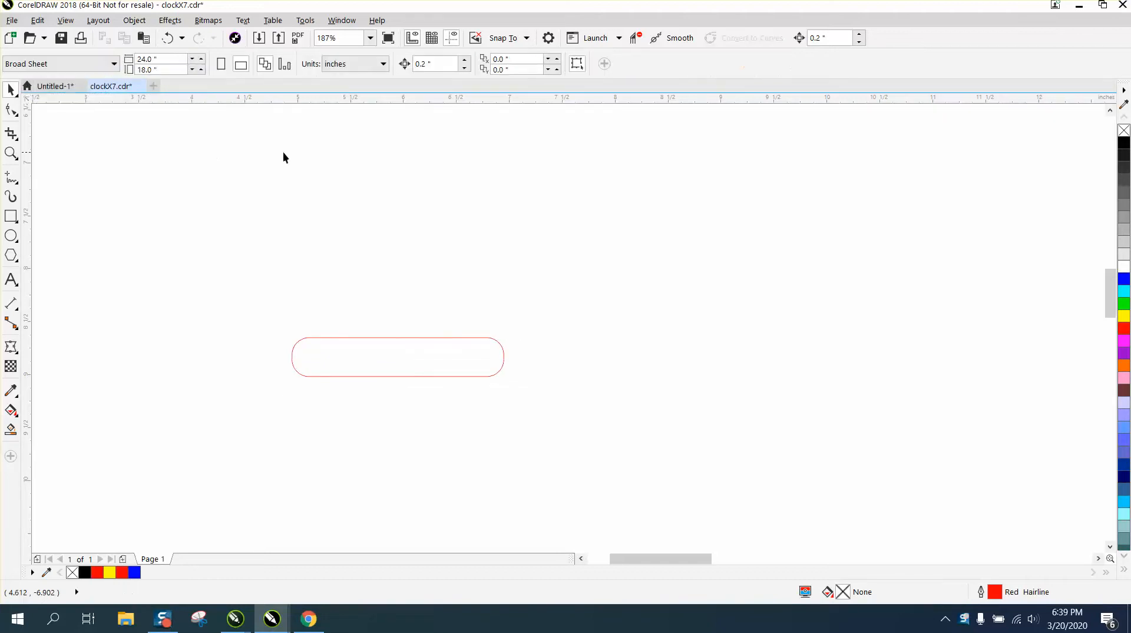
Set the nudge distance to 2.1 inches and place a copy of the rounded rectangle that distance to the right.
drag(437, 65, 414, 65)
key(BackSpace)
click(411, 338)
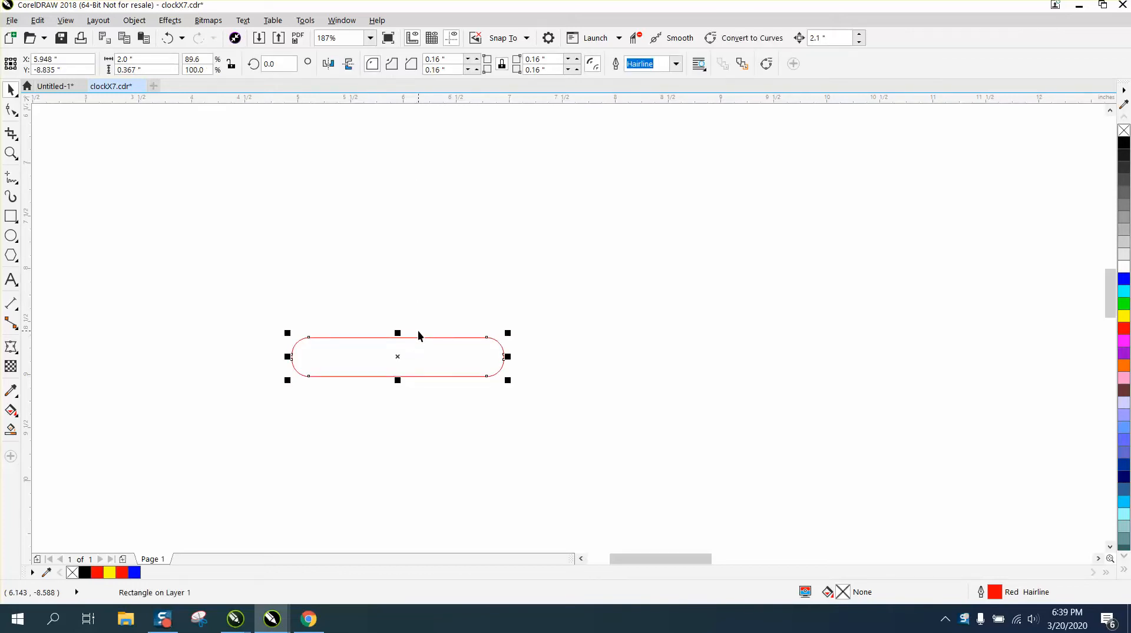
key(Right)
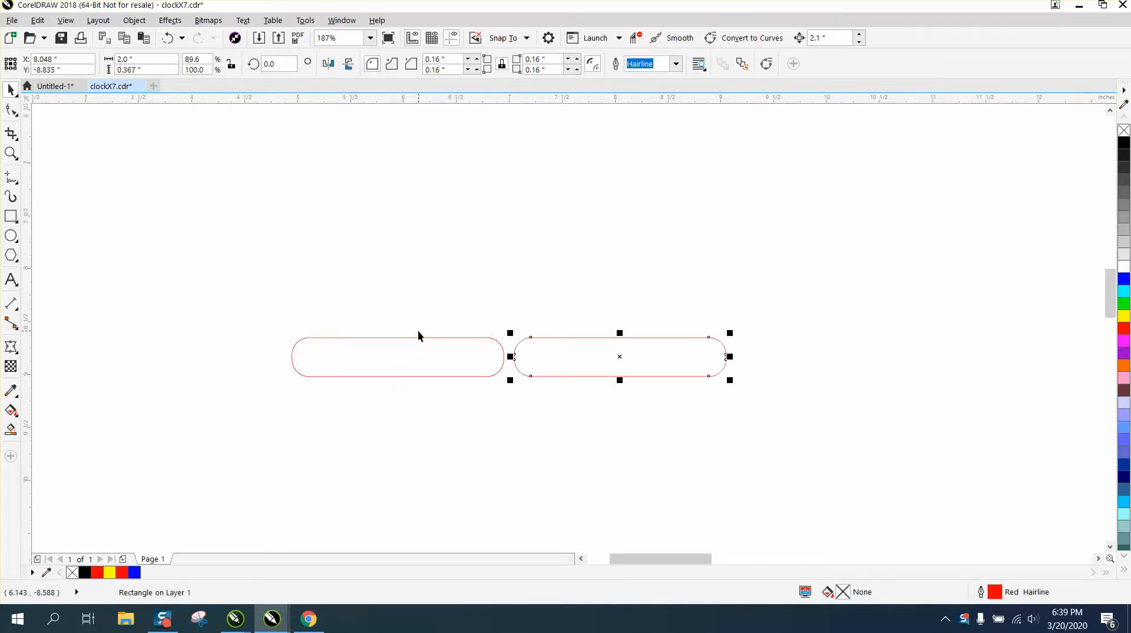
Set the copy's width to 1.75 inches and add a third, 1.5-inch-wide copy another 2.1 inches to the right.
click(153, 59)
text(1.75)
key(Return)
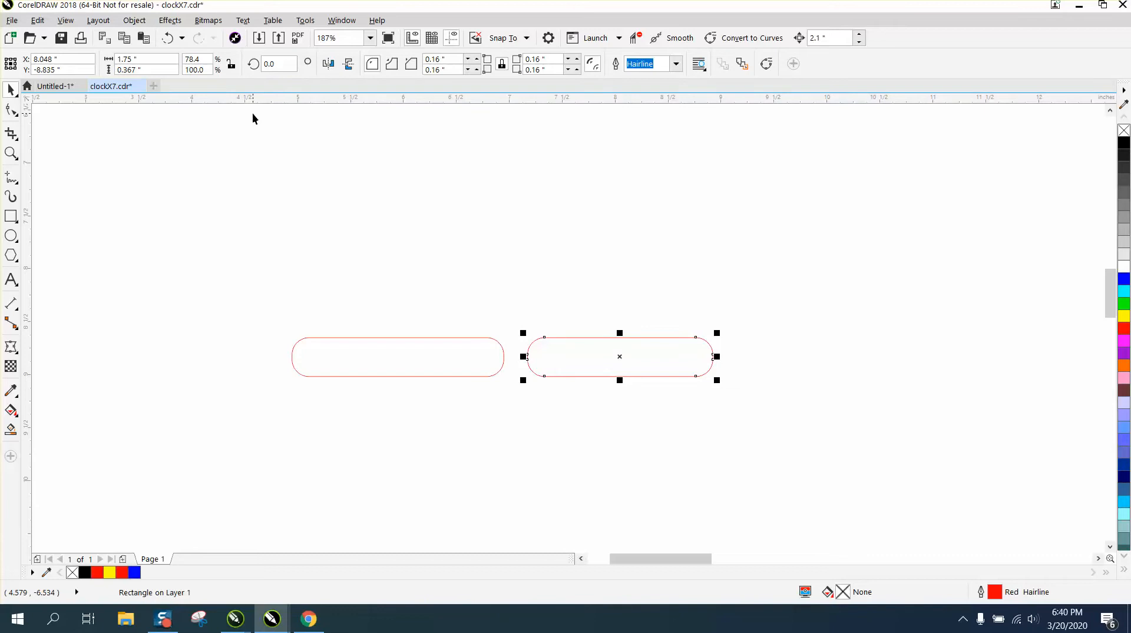
key(ctrl+d)
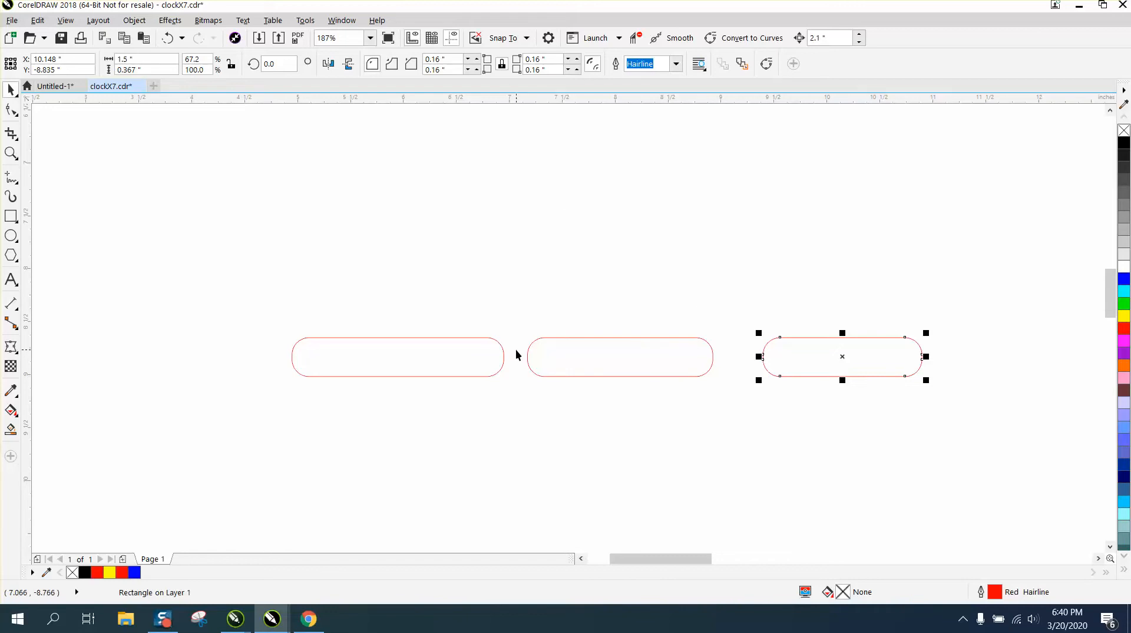
Select all three rounded rectangles and open the Align and Distribute settings.
drag(260, 319, 942, 399)
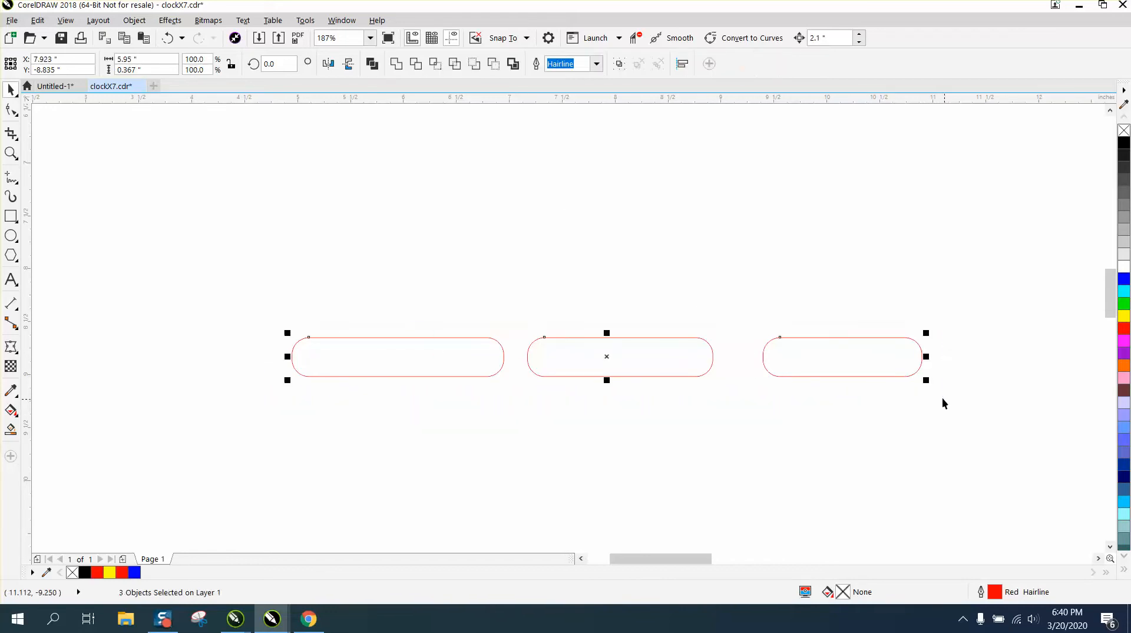
click(181, 24)
mouse_move(141, 23)
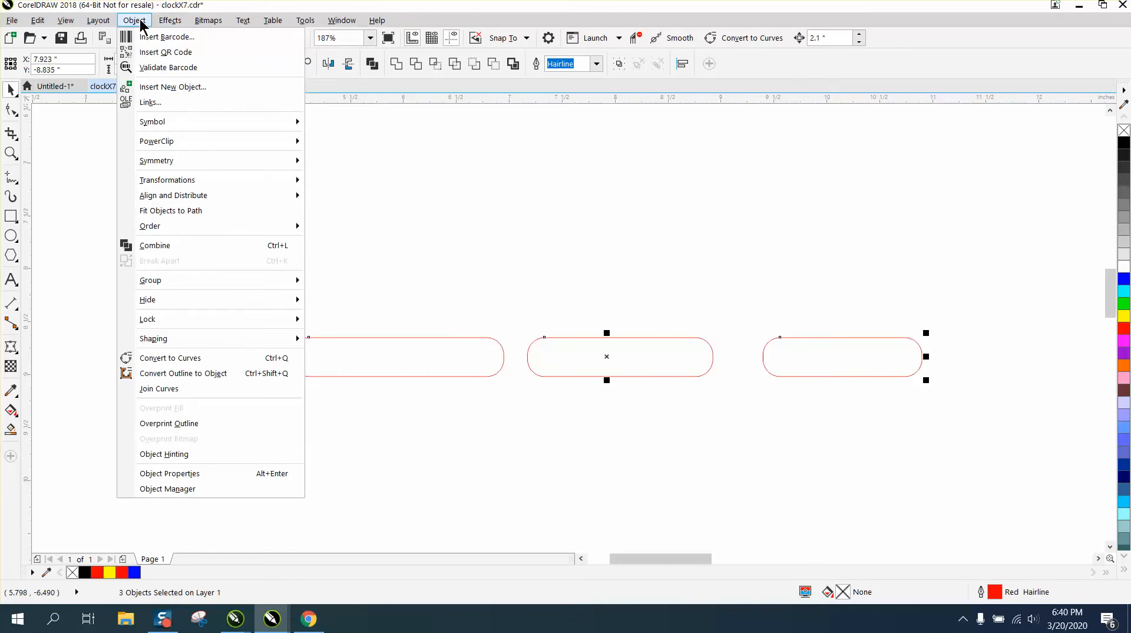
mouse_move(191, 200)
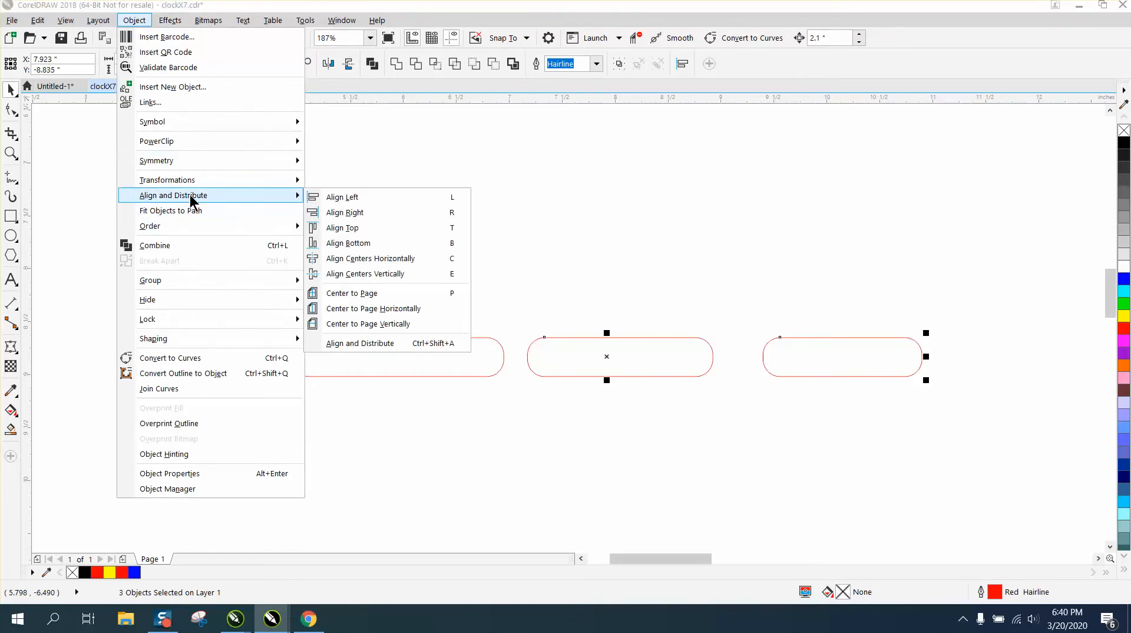
click(376, 342)
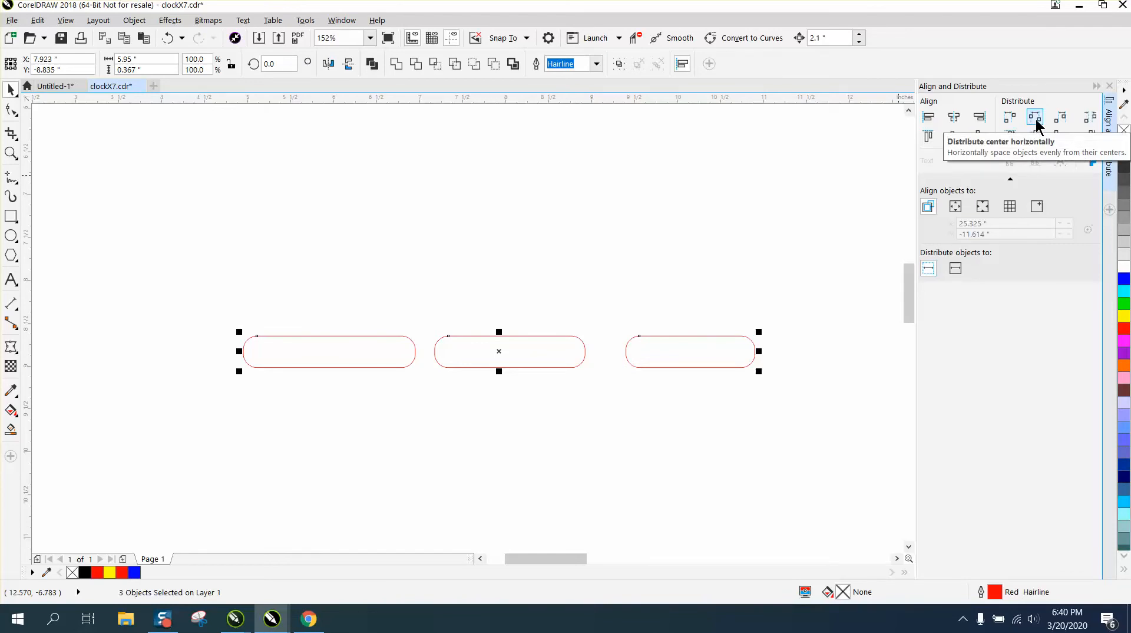
click(1036, 120)
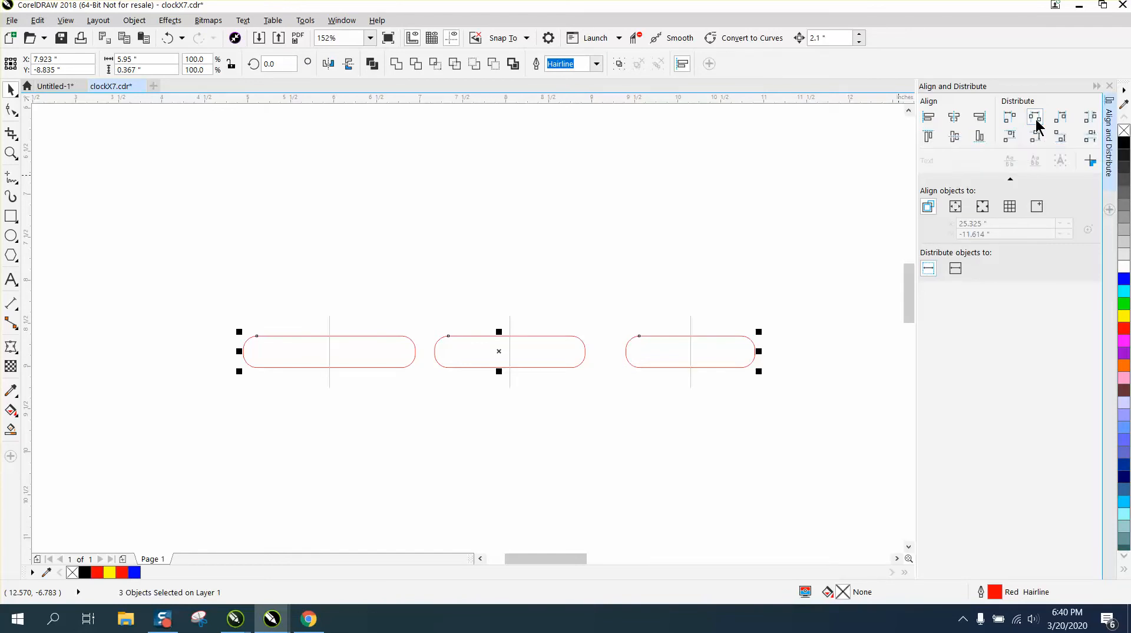
click(1037, 122)
click(1011, 122)
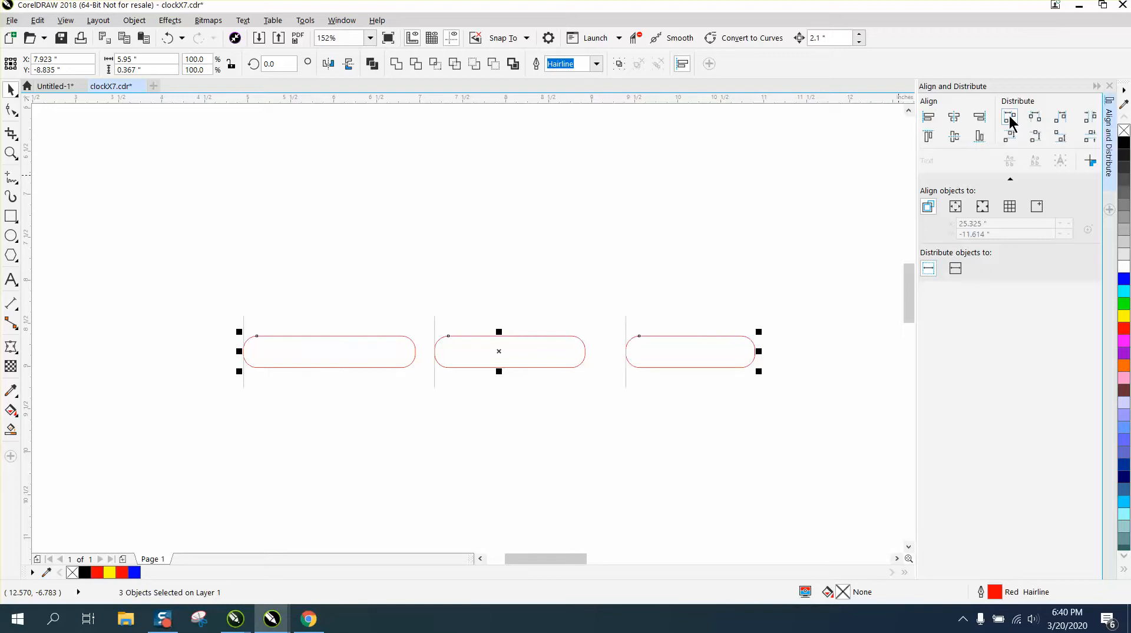
click(1011, 122)
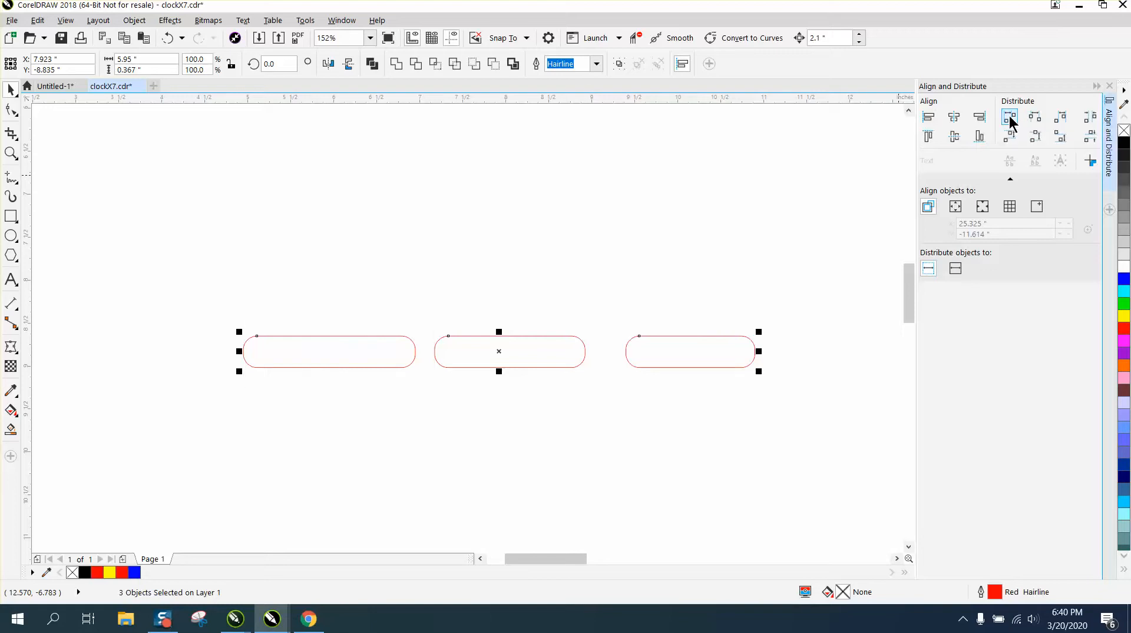
click(1058, 122)
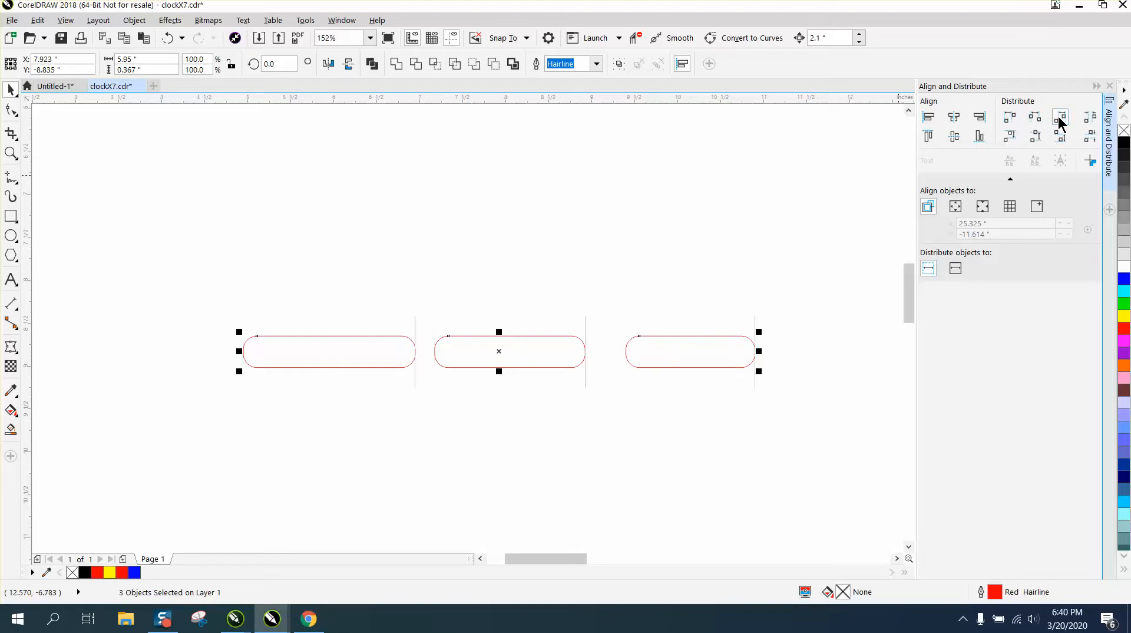
Distribute the three rounded rectangles with equal horizontal space between them.
click(1090, 117)
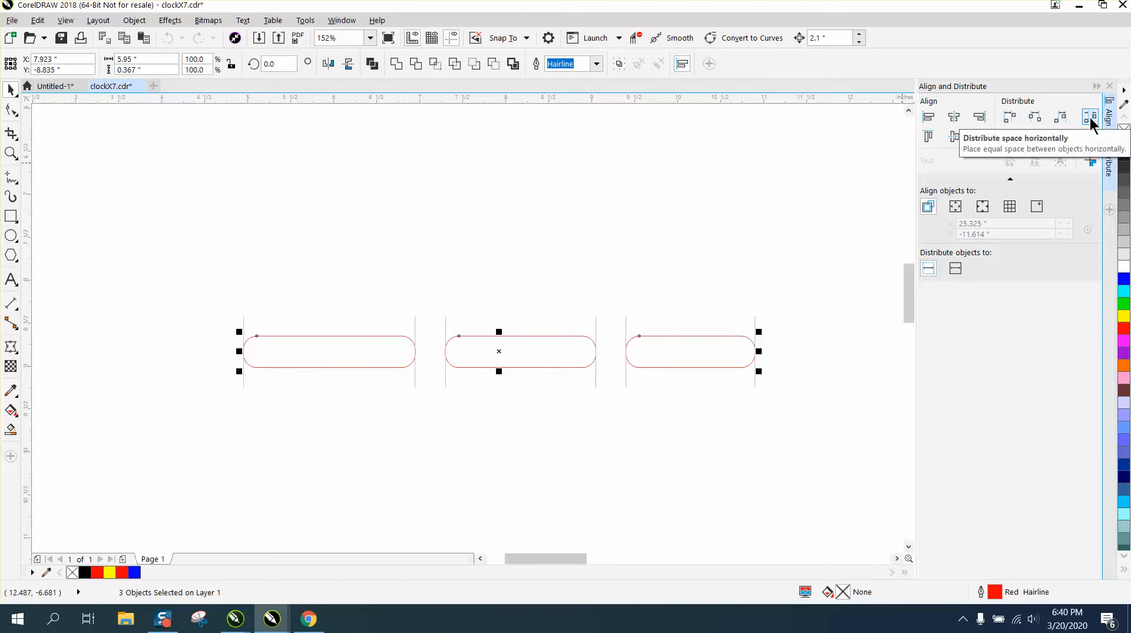
Mirror a copy of the three rounded rectangles horizontally and place it to the left, with the two 2-inch shapes overlapping.
scroll(656, 165, down, 2)
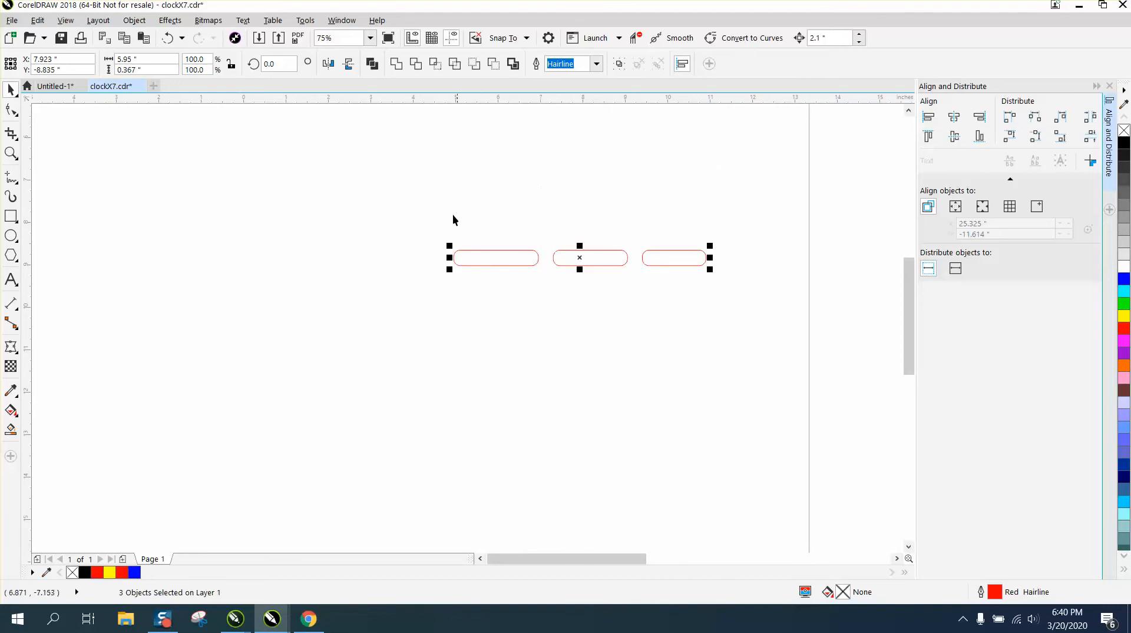
drag(445, 225, 760, 288)
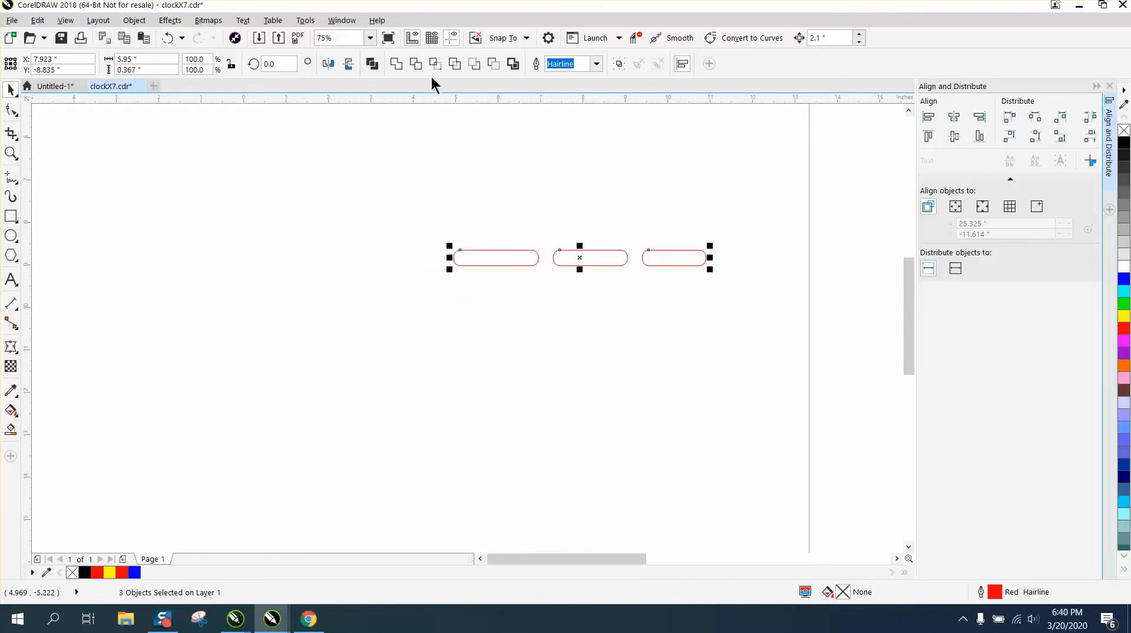
click(328, 63)
drag(582, 259, 414, 262)
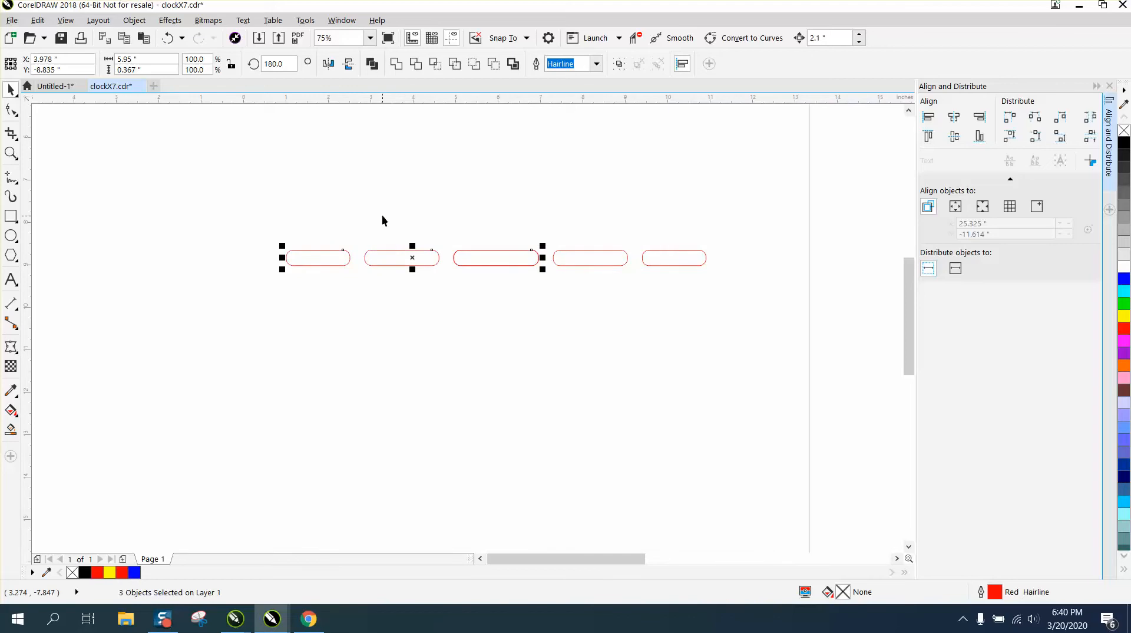
Delete the duplicate 2-inch rounded rectangle lying over the centre one.
click(486, 245)
click(501, 265)
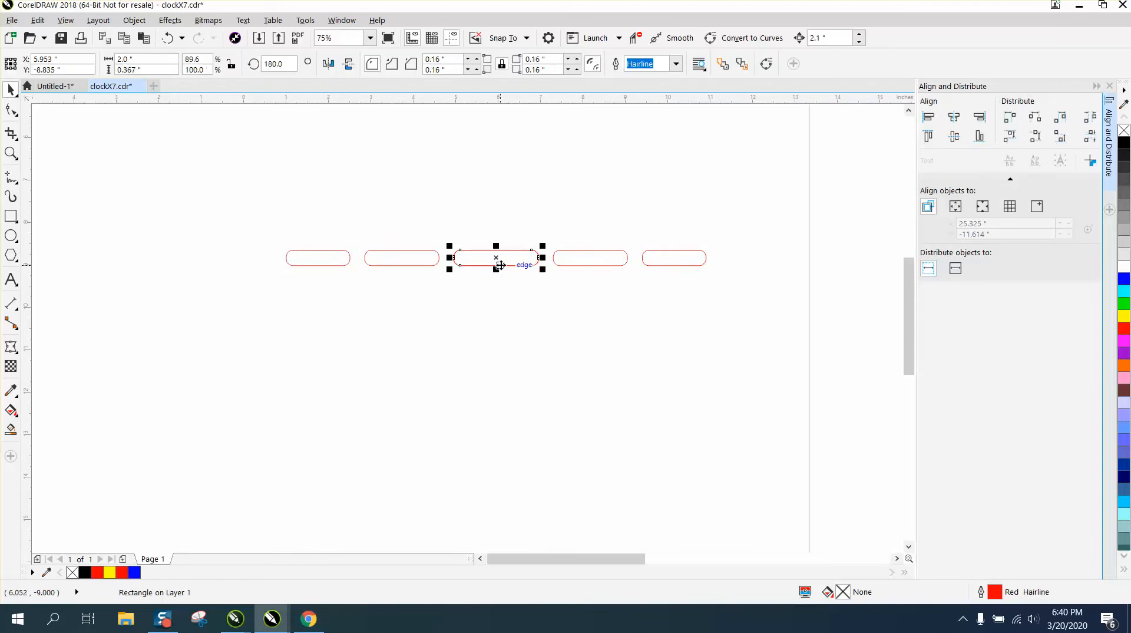
key(Escape)
Draw a circle about 0.35 inches in diameter just left of the leftmost rounded rectangle.
click(11, 235)
drag(264, 250, 266, 263)
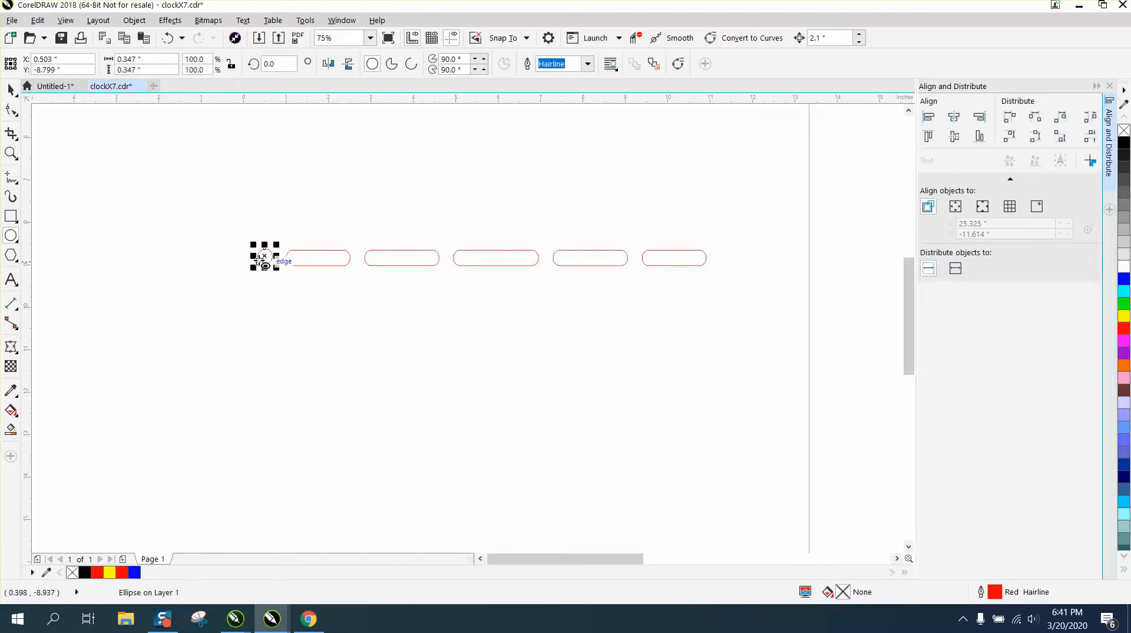
click(12, 154)
drag(195, 213, 462, 317)
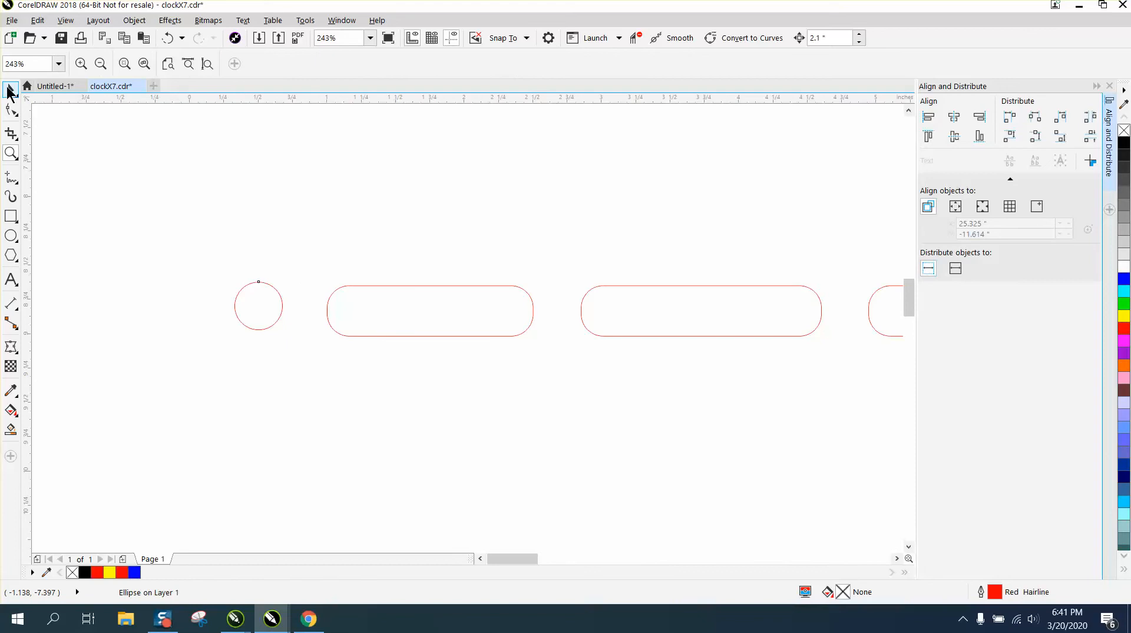
click(11, 88)
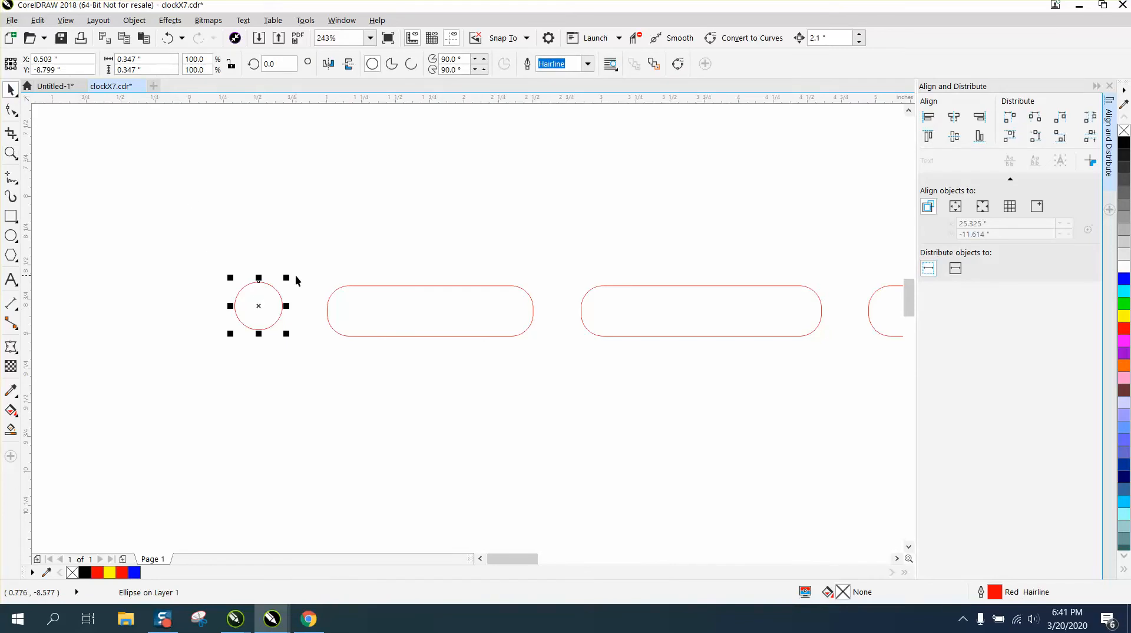
drag(258, 305, 225, 279)
key(ctrl+r)
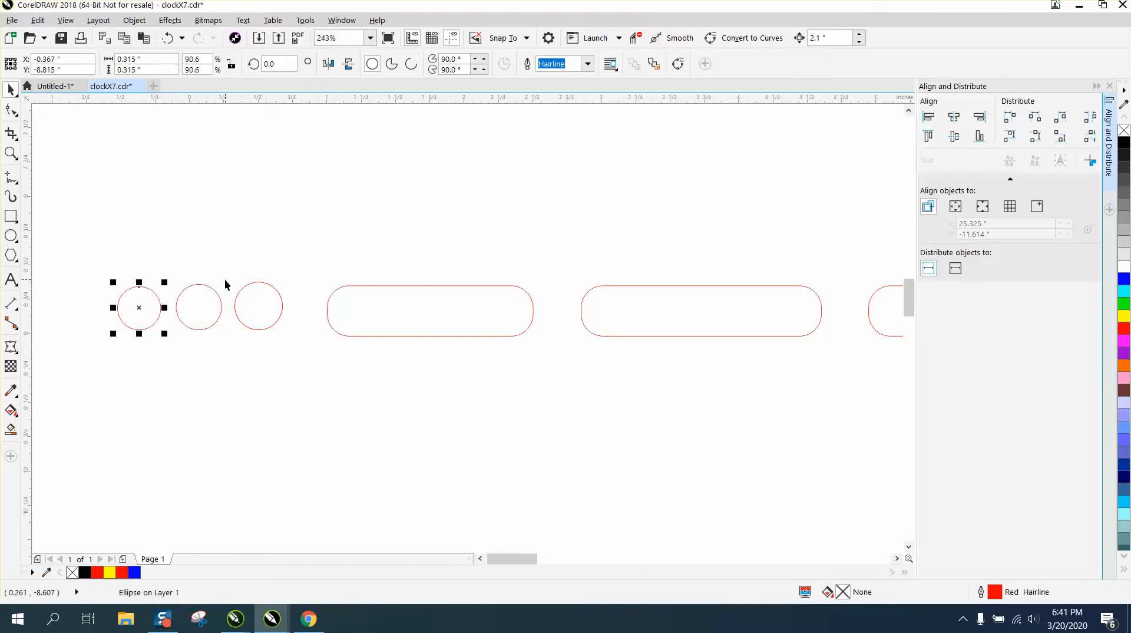
click(168, 38)
Add two progressively smaller copies of the circle to its left, the smallest about 0.27 inches in diameter.
drag(227, 277, 226, 281)
key(ctrl+d)
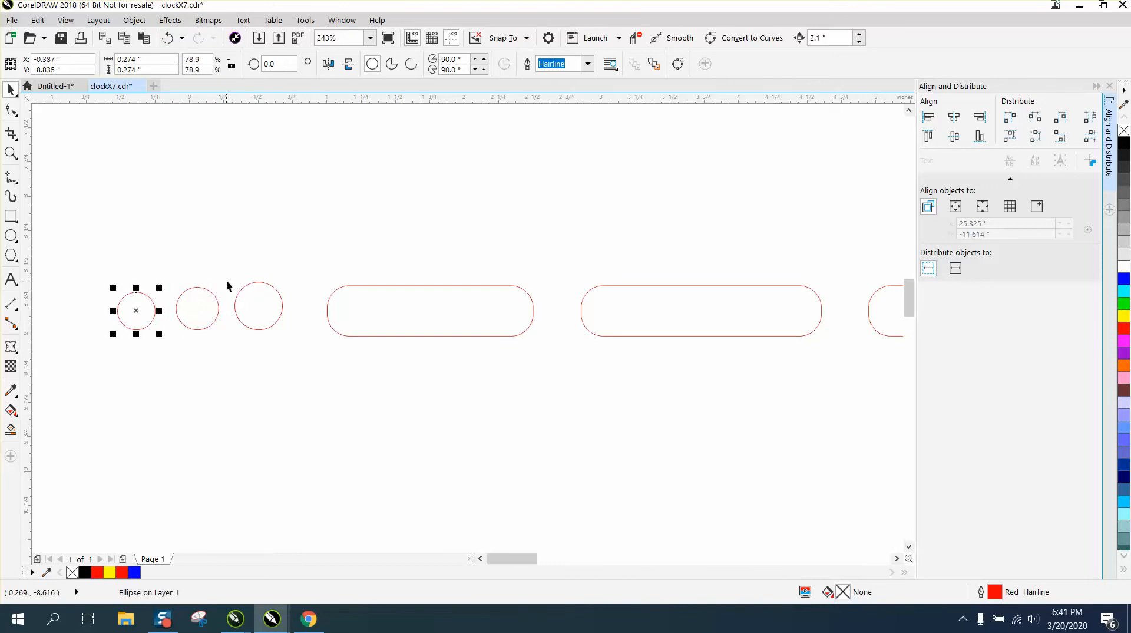
Mirror a copy of the three circles horizontally and place it at the right end of the row.
scroll(226, 280, down, 2)
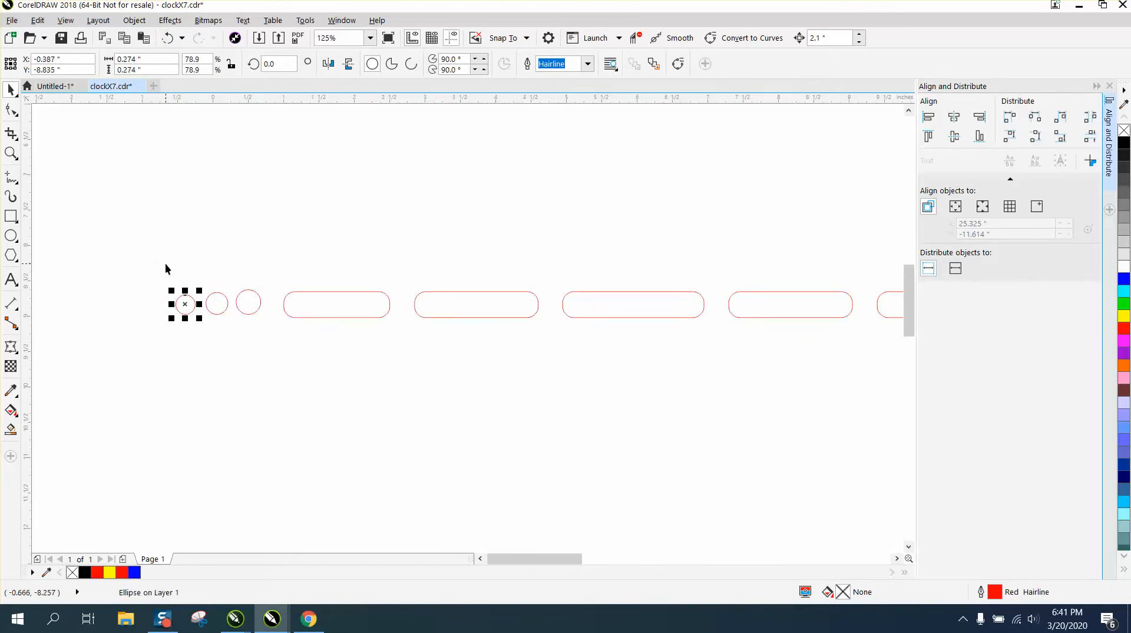
drag(154, 263, 271, 330)
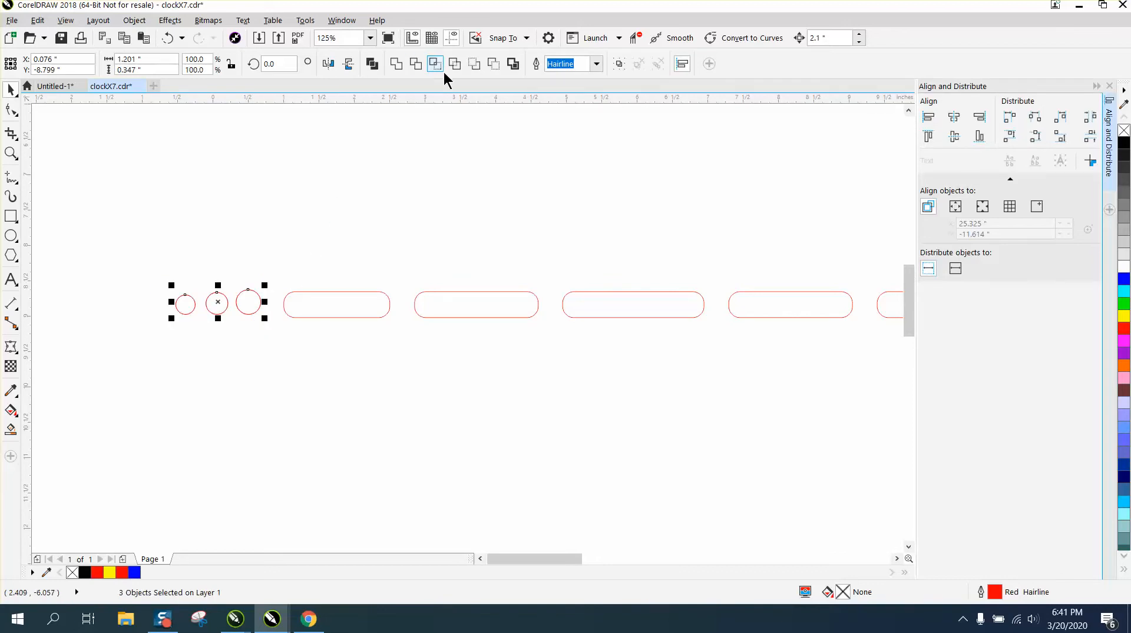
click(326, 65)
scroll(268, 141, down, 2)
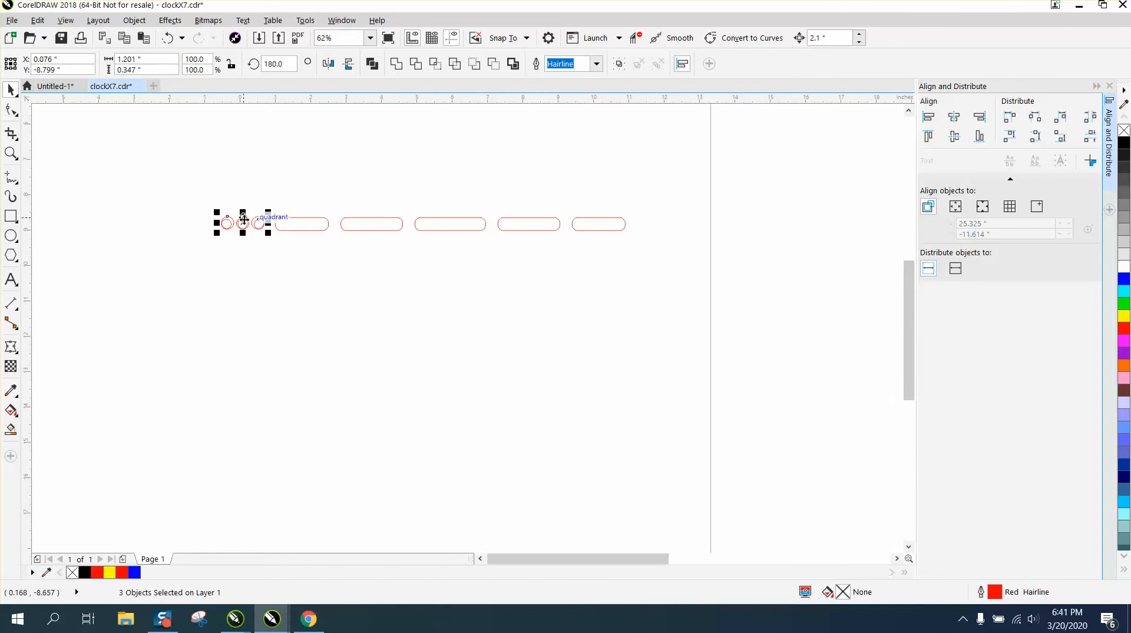
drag(244, 219, 657, 233)
Align the centres of all shapes in the row vertically and distribute them with equal horizontal space.
drag(208, 192, 695, 267)
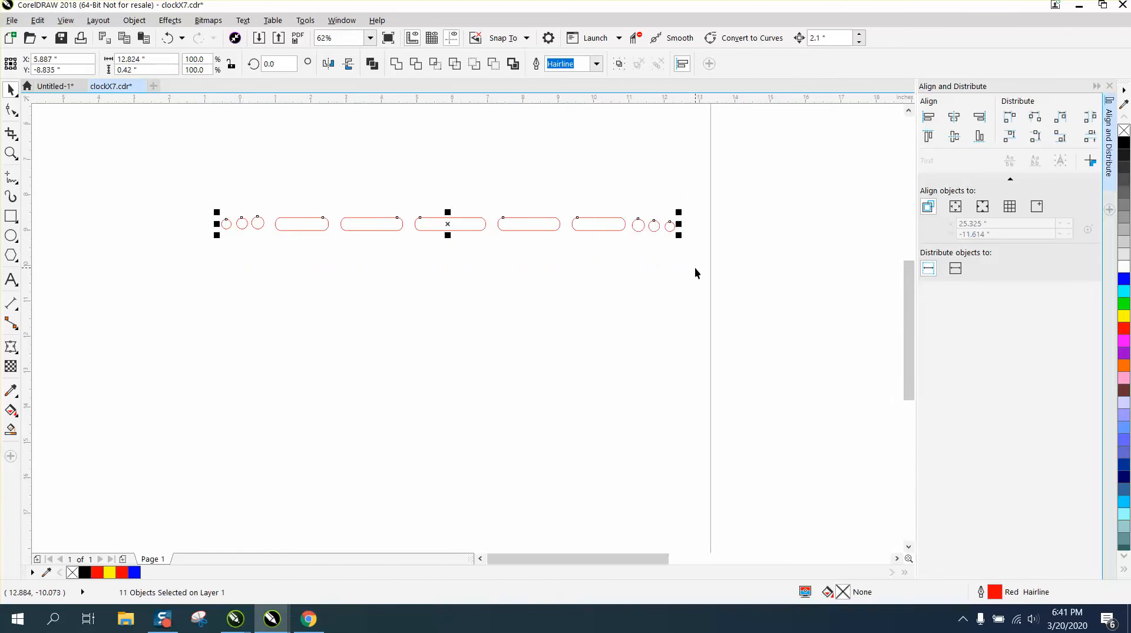
key(e)
click(1089, 119)
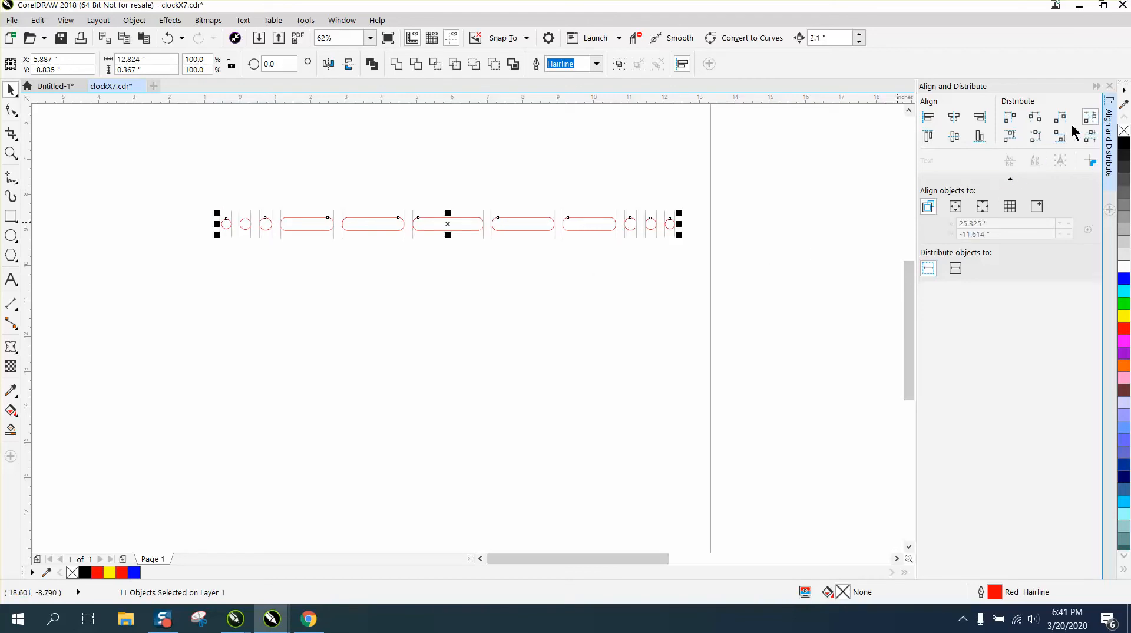
click(699, 227)
Set the overall height of the complete row of shapes to 0.35 inches.
drag(191, 201, 704, 274)
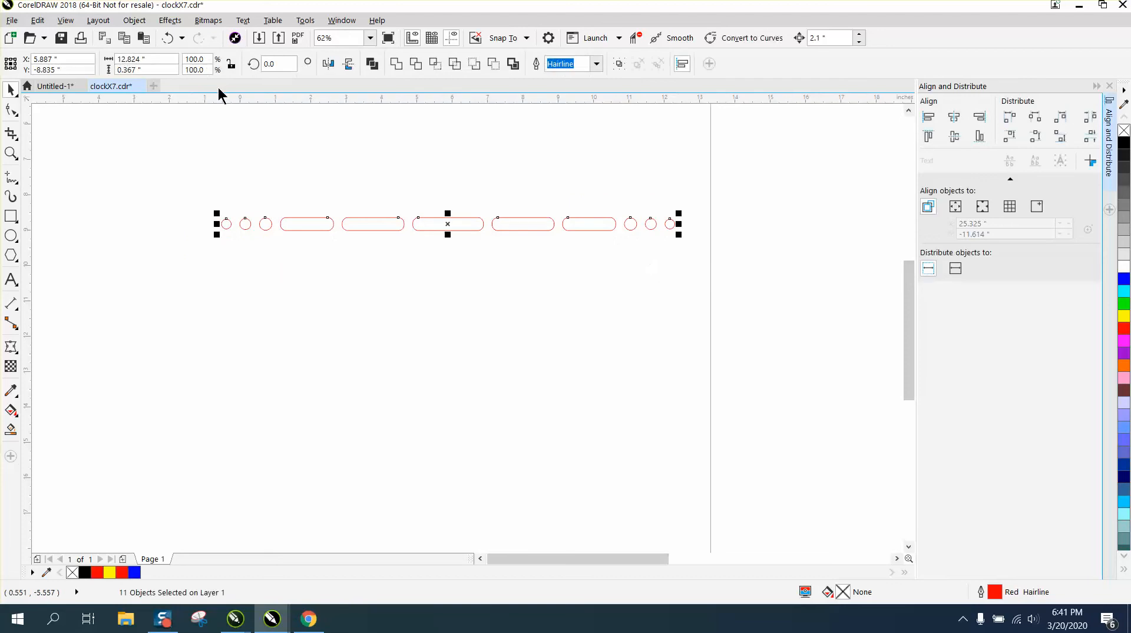
click(146, 70)
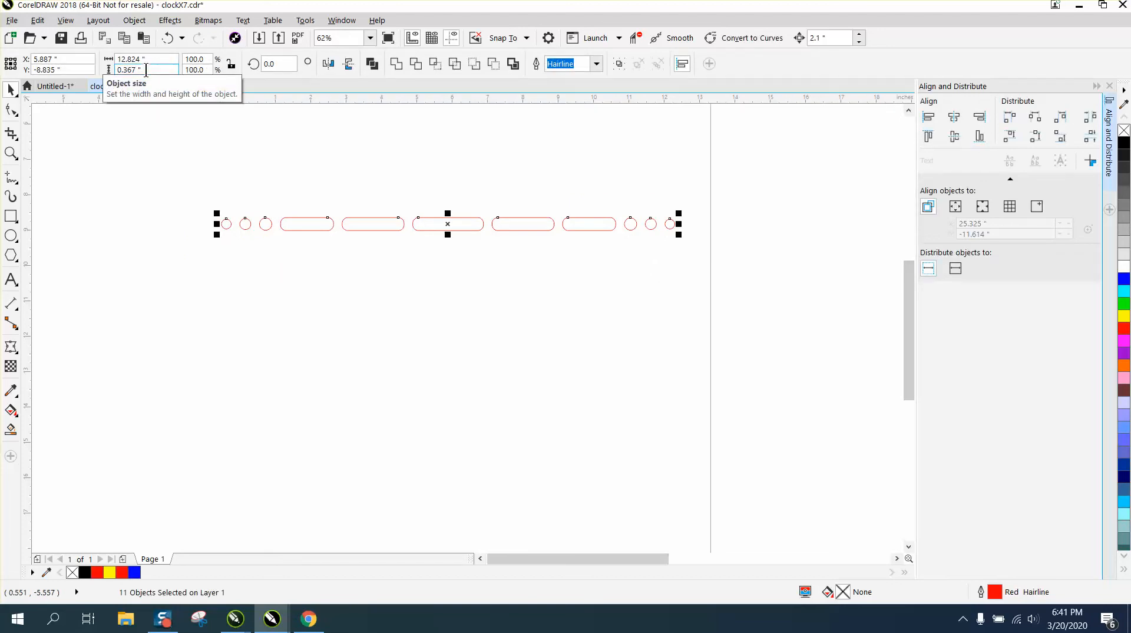
drag(146, 69, 116, 70)
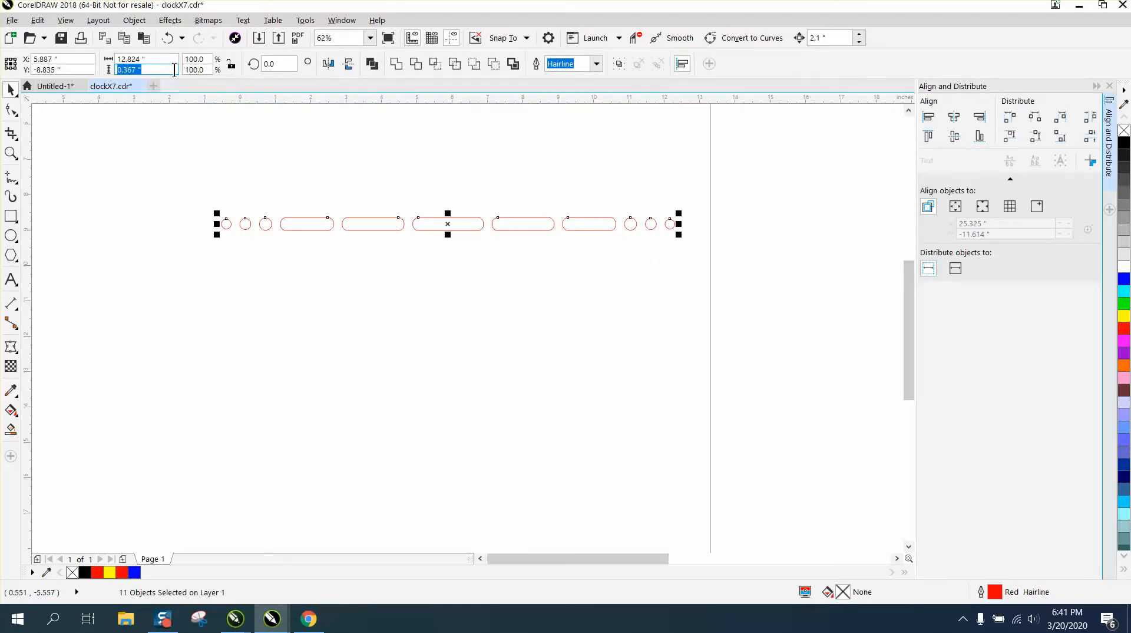
key(BackSpace)
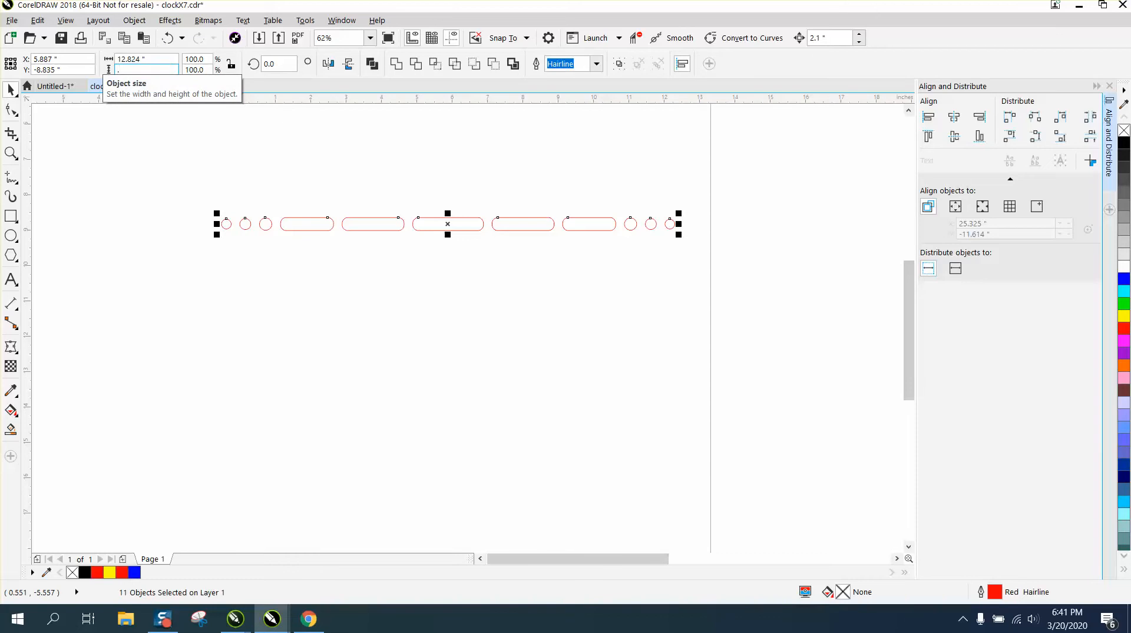
text(.35)
key(Return)
click(221, 118)
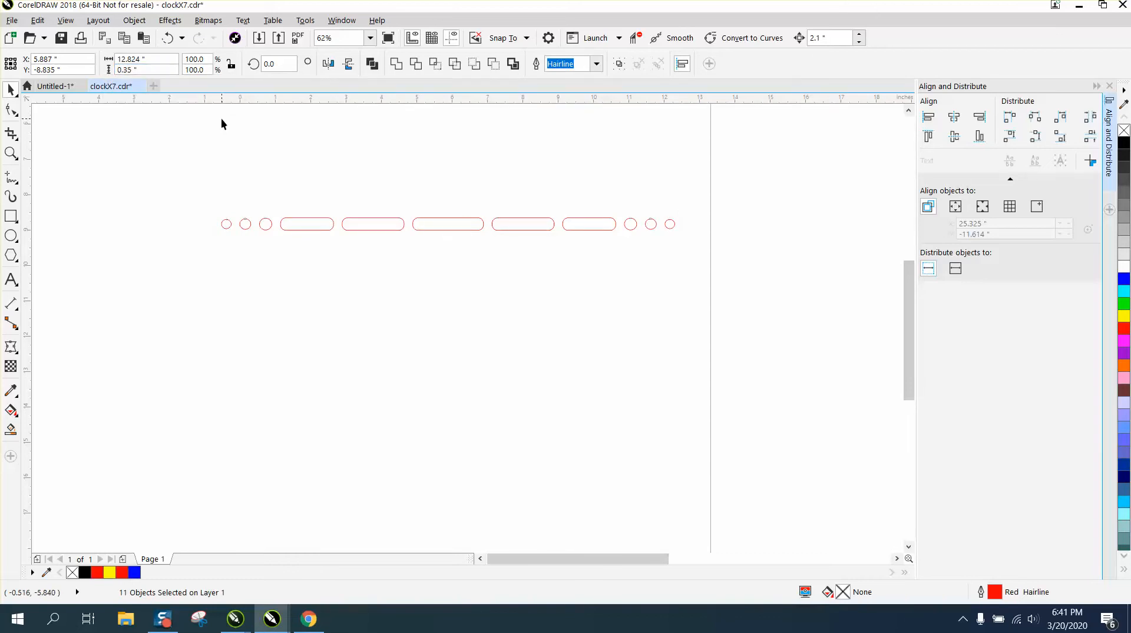
Try placing a copy of the row below it with a nudge distance of 3.7 inches, and delete the copy.
double_click(425, 64)
text(3)
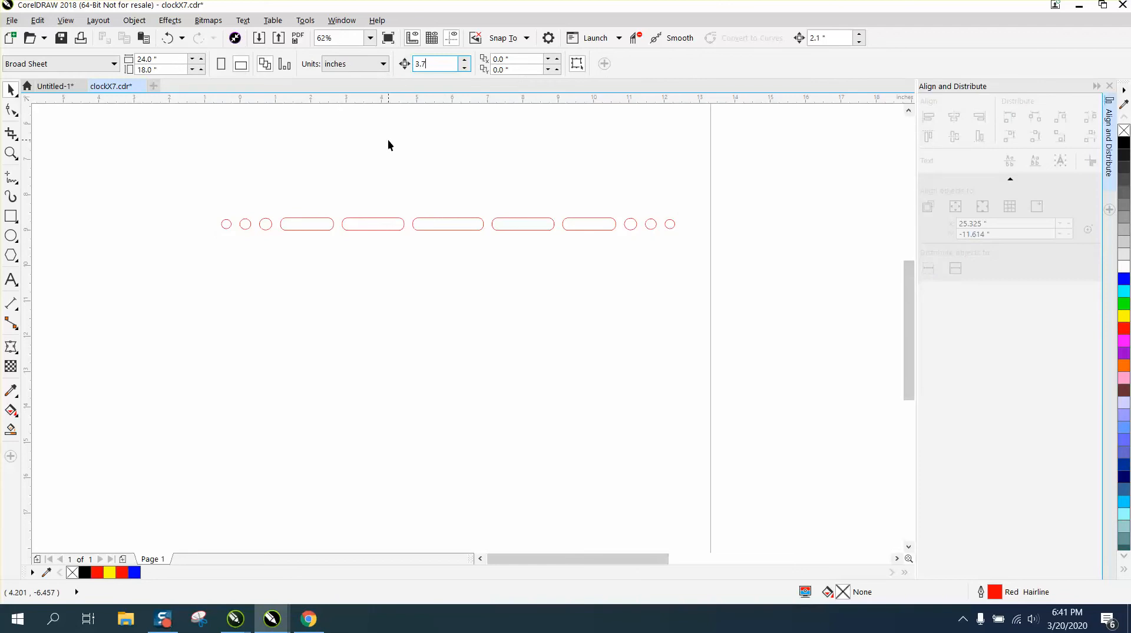
text(.7)
key(Return)
drag(186, 192, 747, 260)
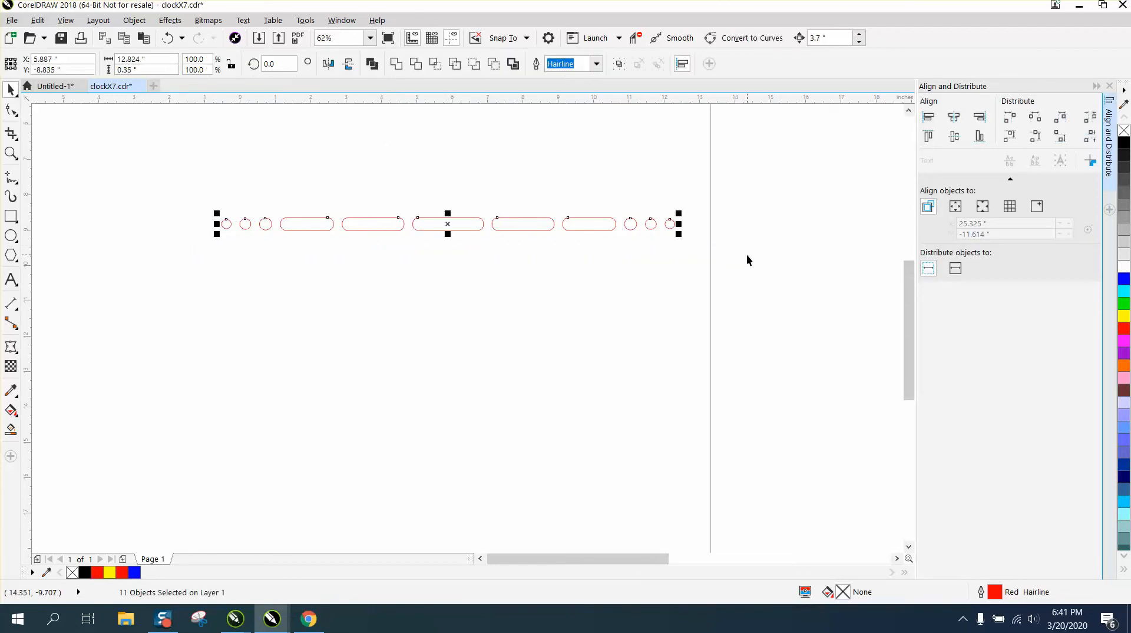
key(KP_Add)
key(Down)
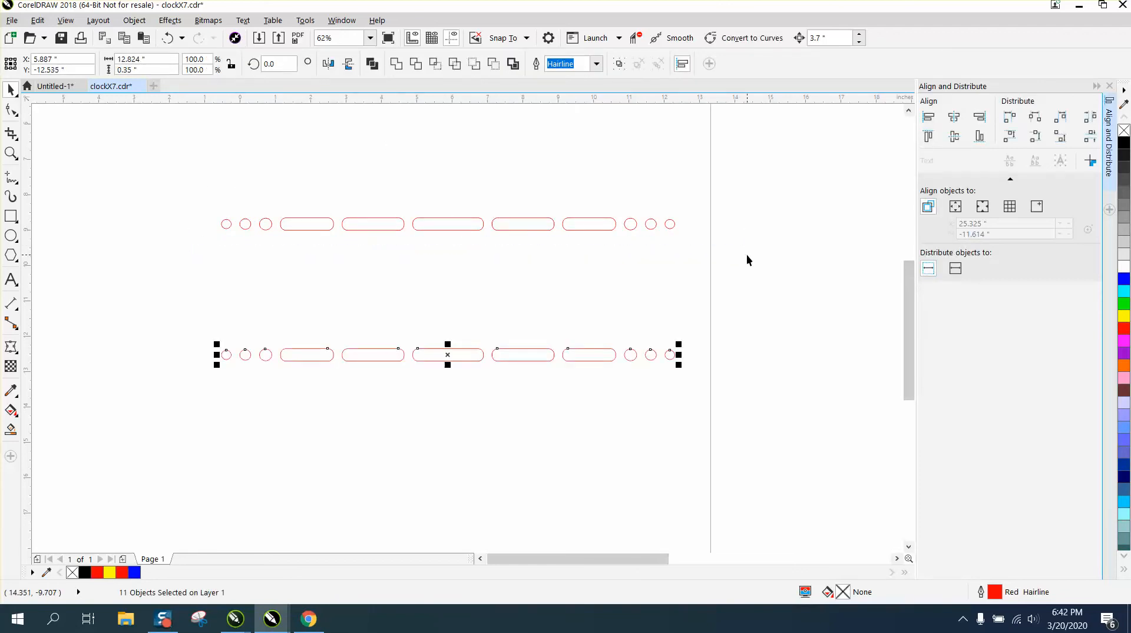
key(Delete)
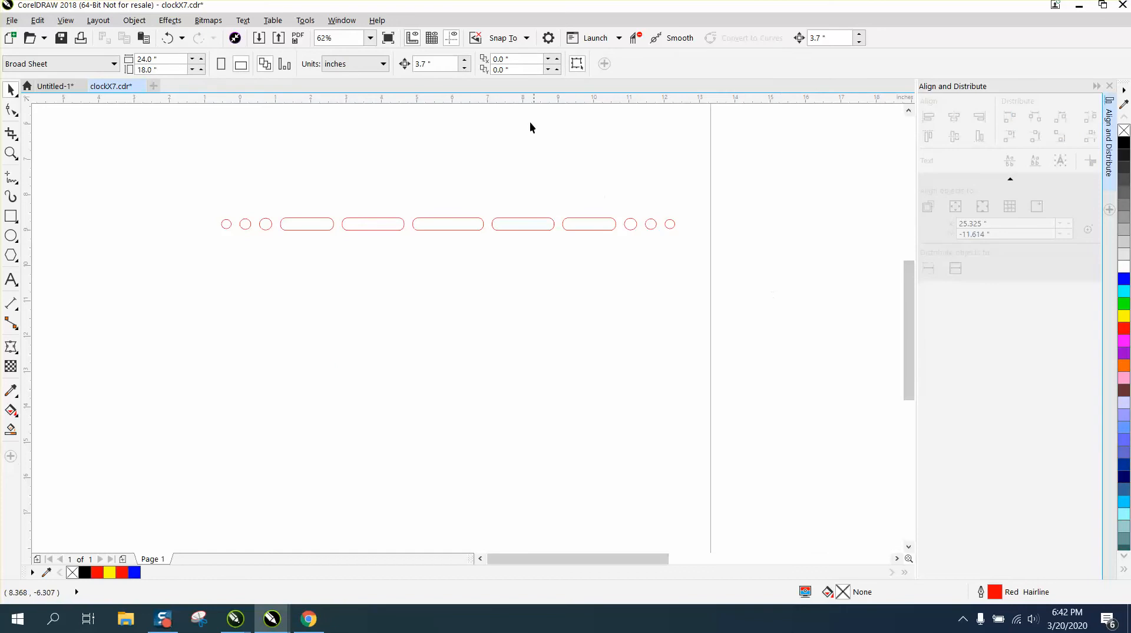
Try a pasted copy of the row 0.37 inches below the original and undo it.
click(448, 67)
key(BackSpace)
text(.37)
click(448, 218)
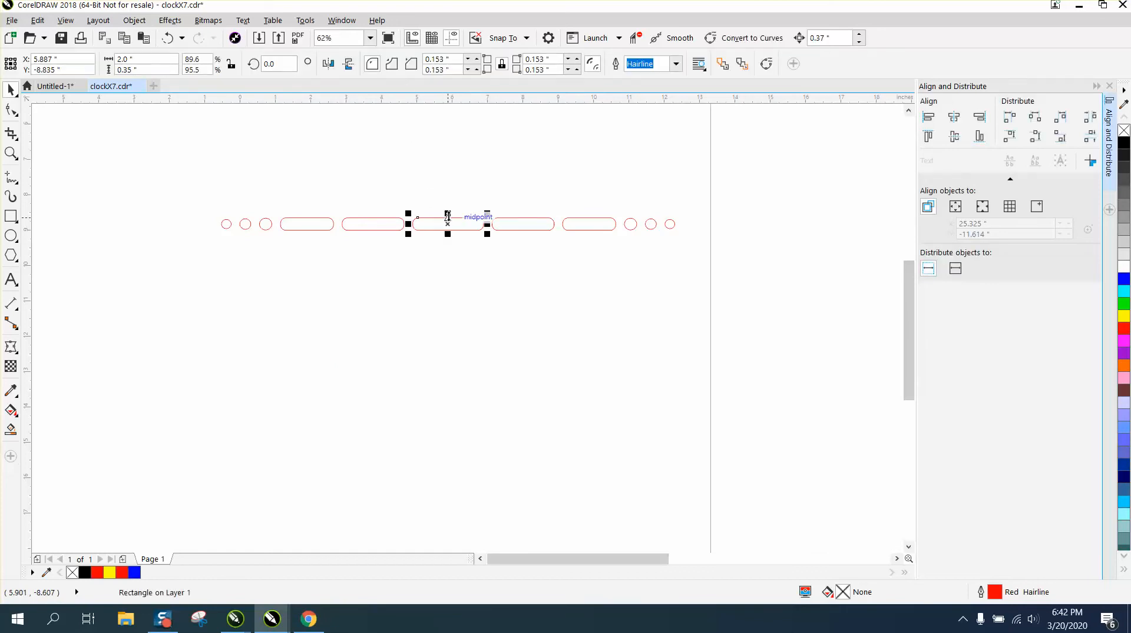
drag(184, 192, 713, 267)
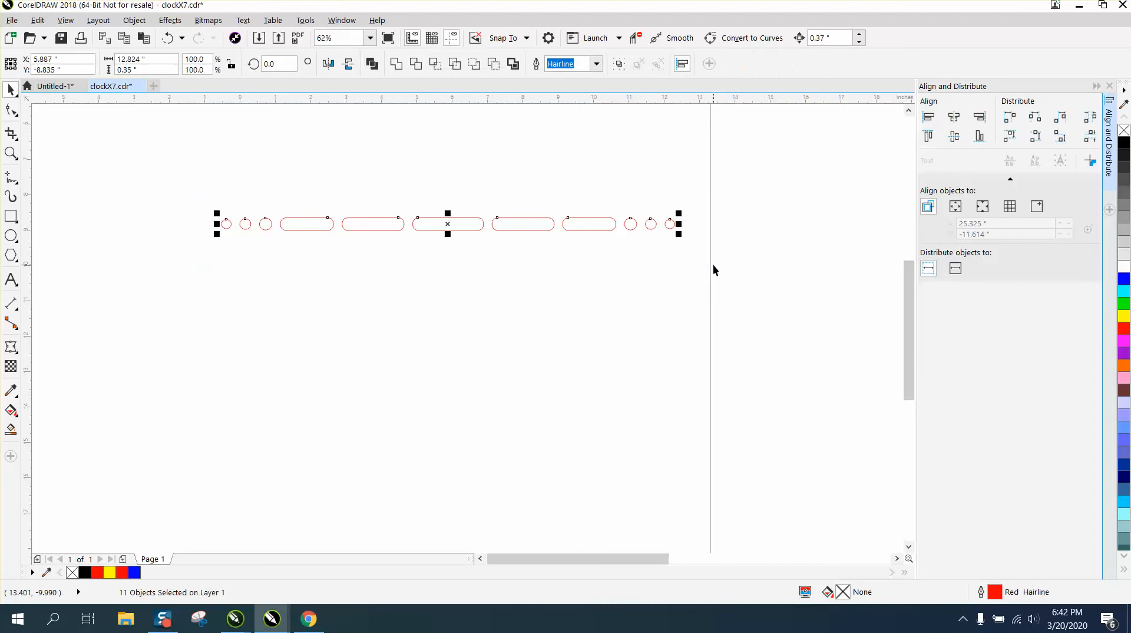
key(ctrl+c)
key(ctrl+v)
key(Down)
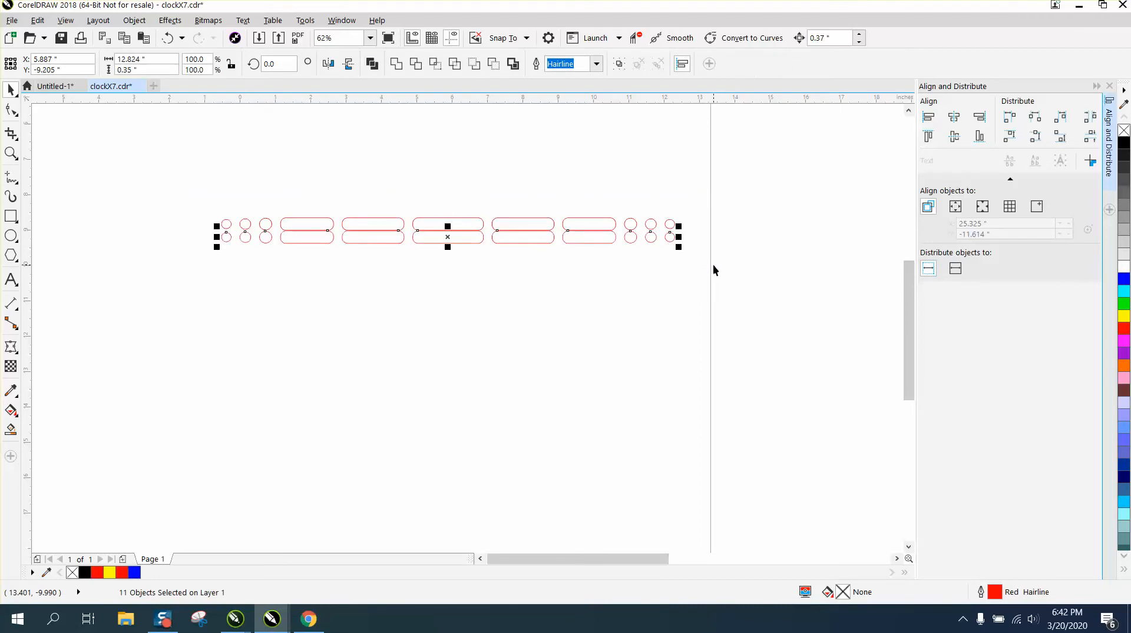
click(166, 38)
click(167, 39)
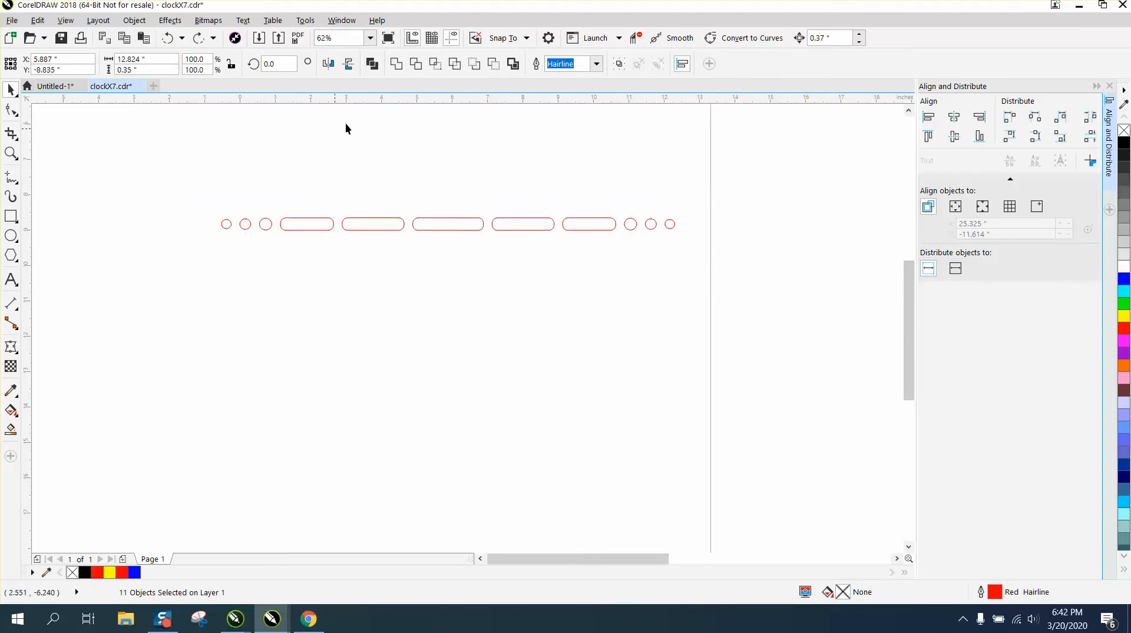
Try a pasted copy of the row with a nudge distance of 0.4 inches and undo the move.
double_click(428, 64)
text(.4)
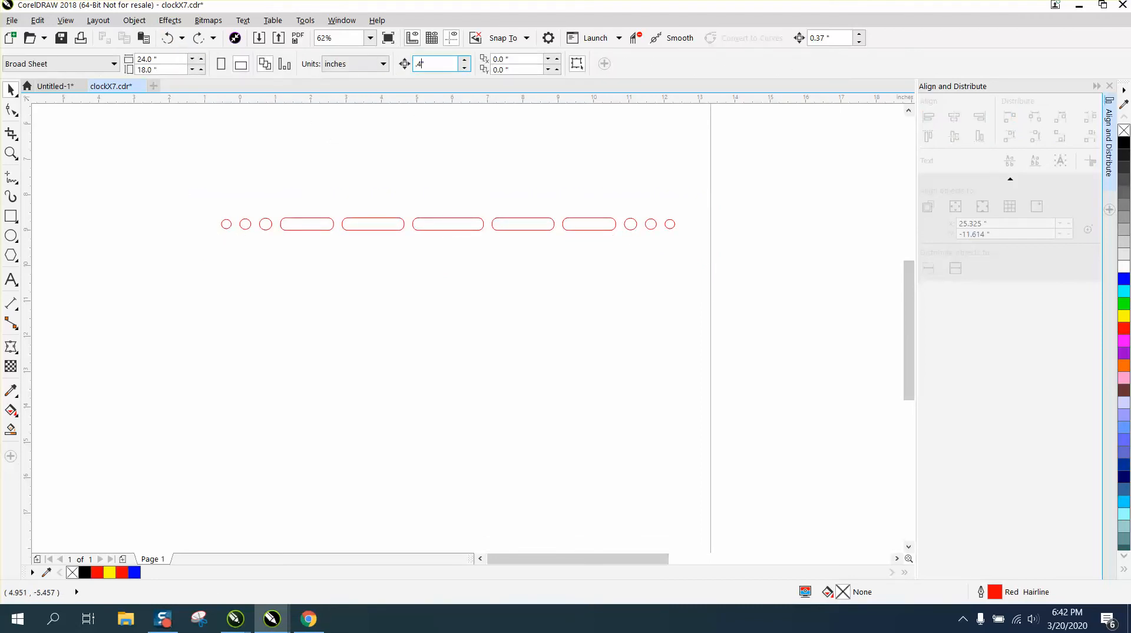
drag(189, 203, 737, 248)
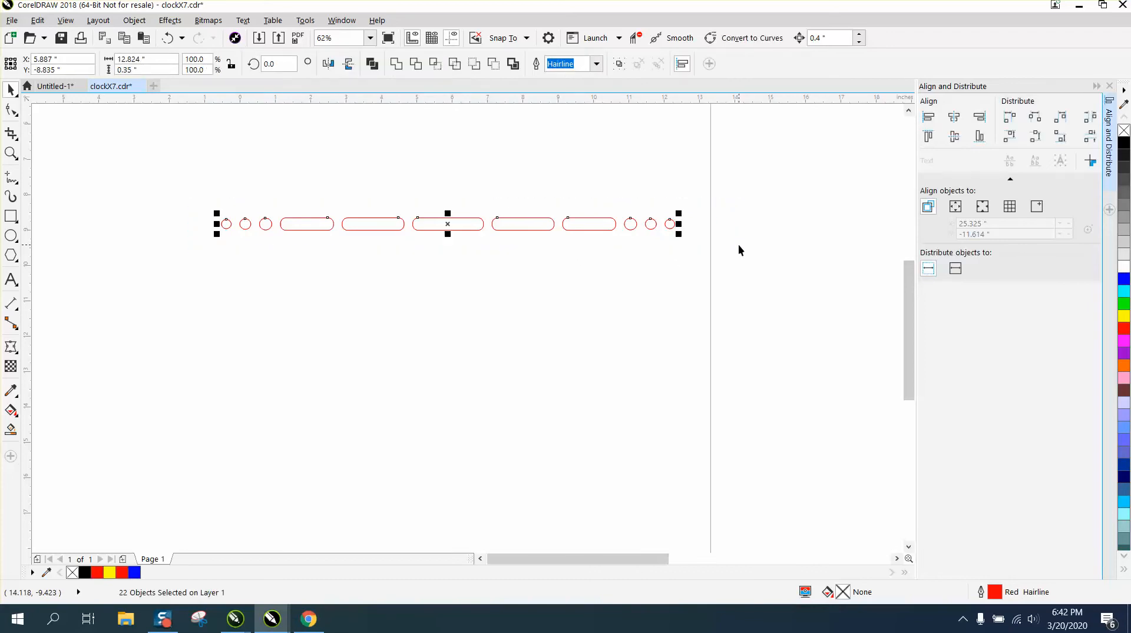
key(ctrl+v)
key(Down)
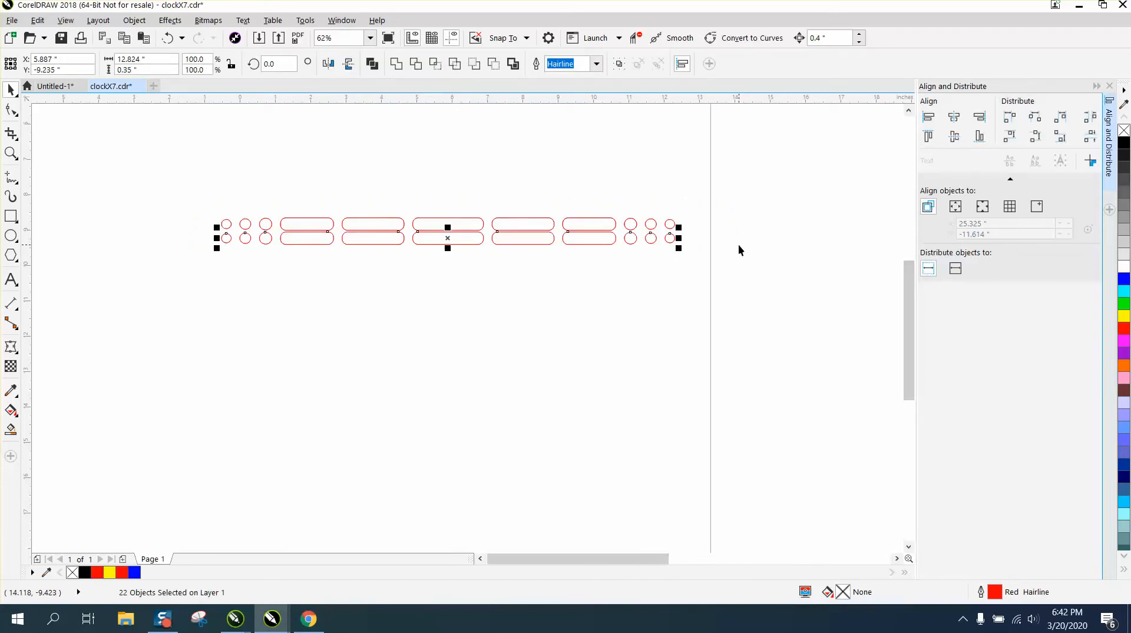
click(169, 39)
click(380, 147)
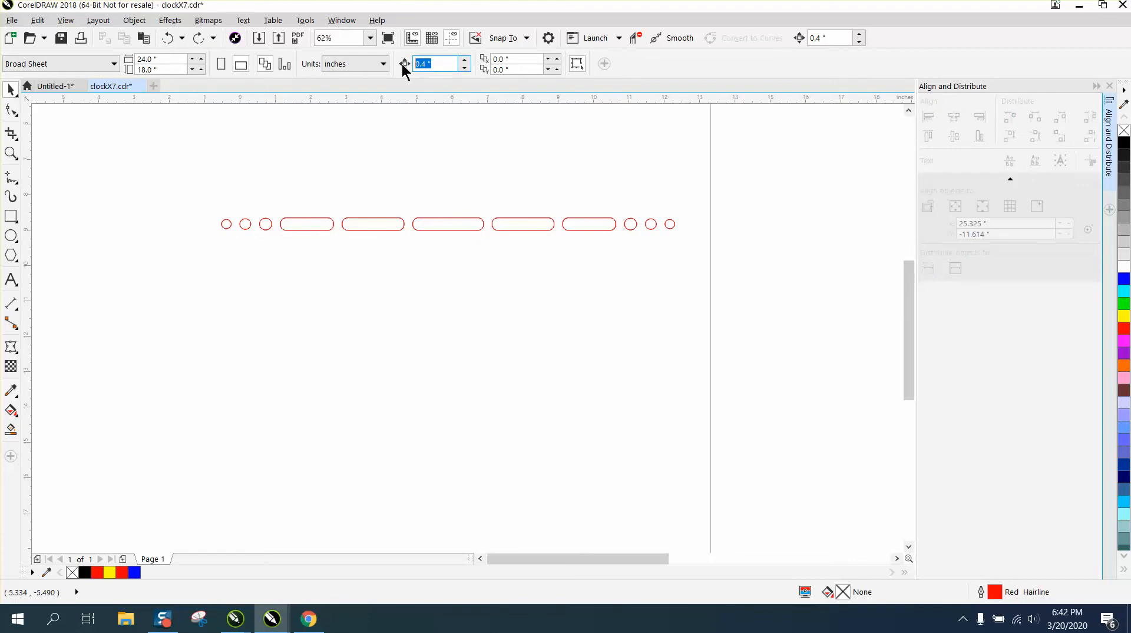
Set the nudge distance to 0.45 inches and move the whole row down by that amount.
text(4)
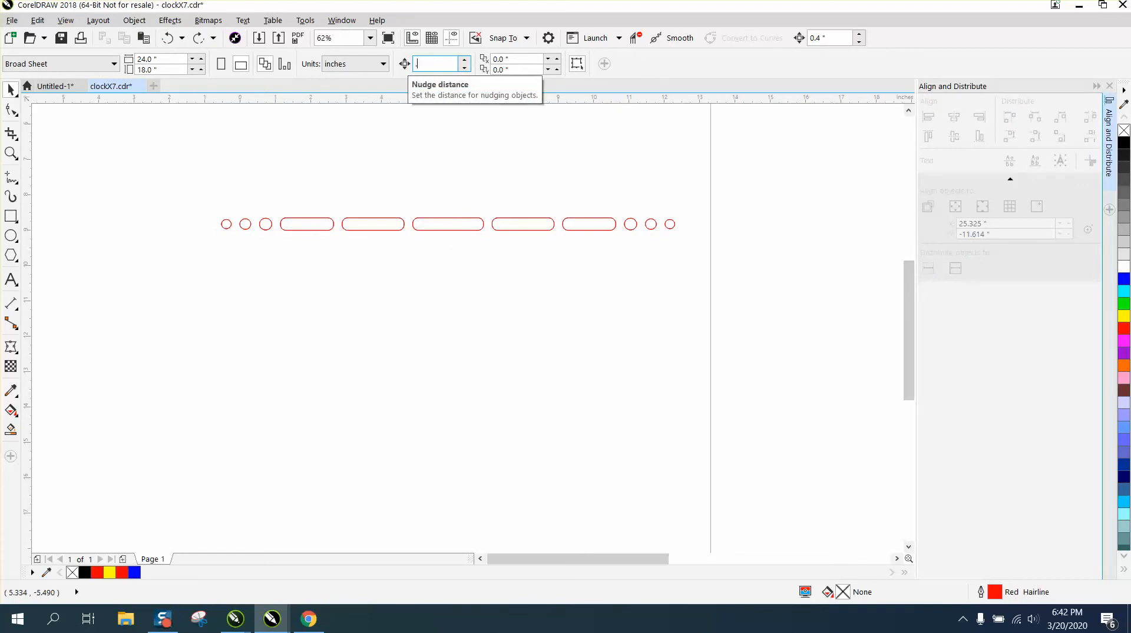
text(5)
drag(192, 169, 715, 273)
key(Down)
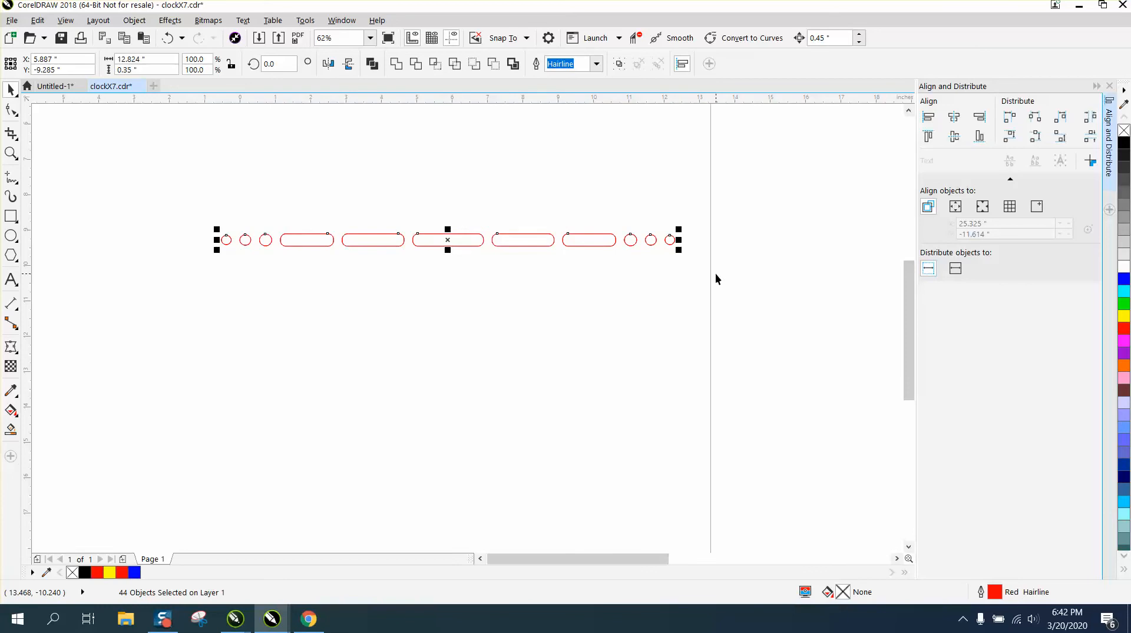
Duplicate the row 19 times downward at 0.45-inch spacing to build a block of 20 rows.
key(KP_Add)
key(Down)
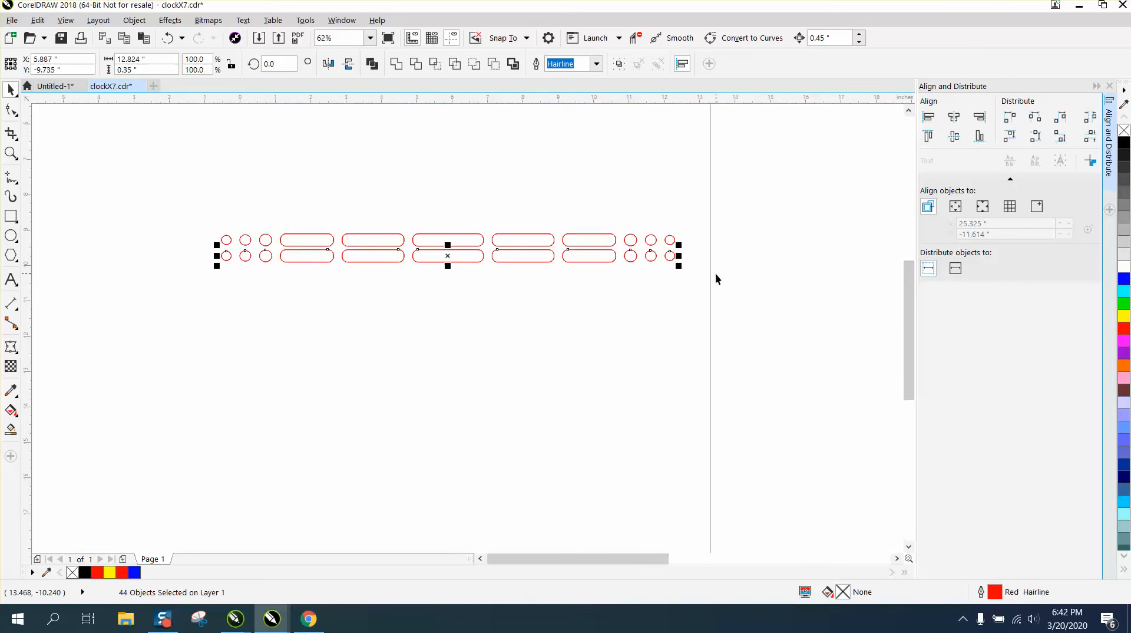
key(KP_Add)
key(Down)
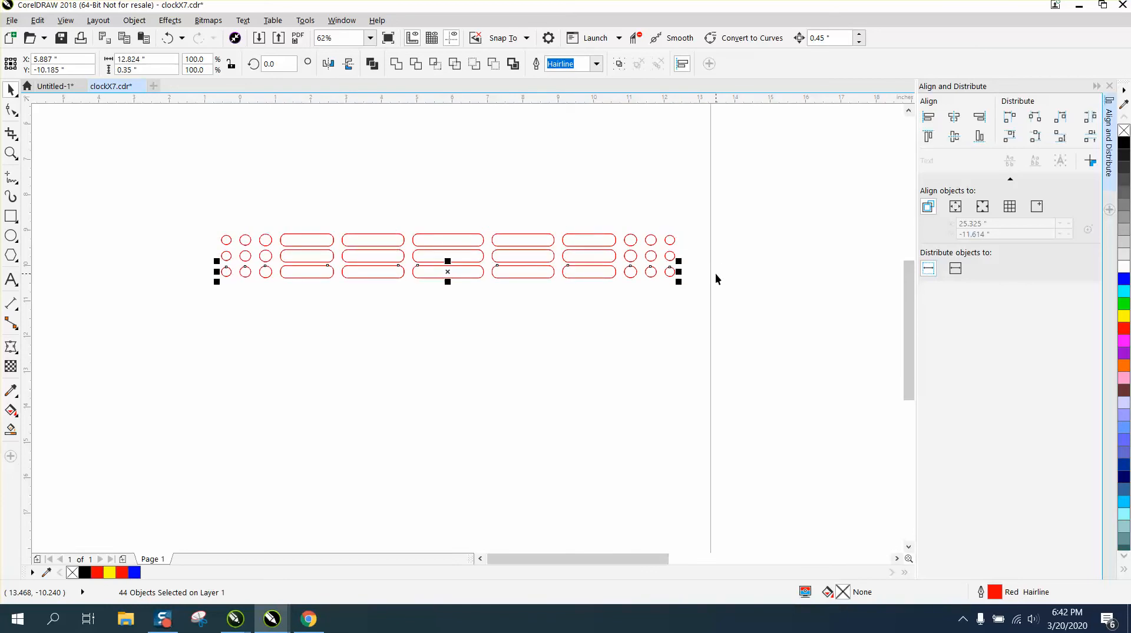
key(KP_Add)
key(Down)
key(KP_Add)
key(Down)
key(KP_Add)
key(Down)
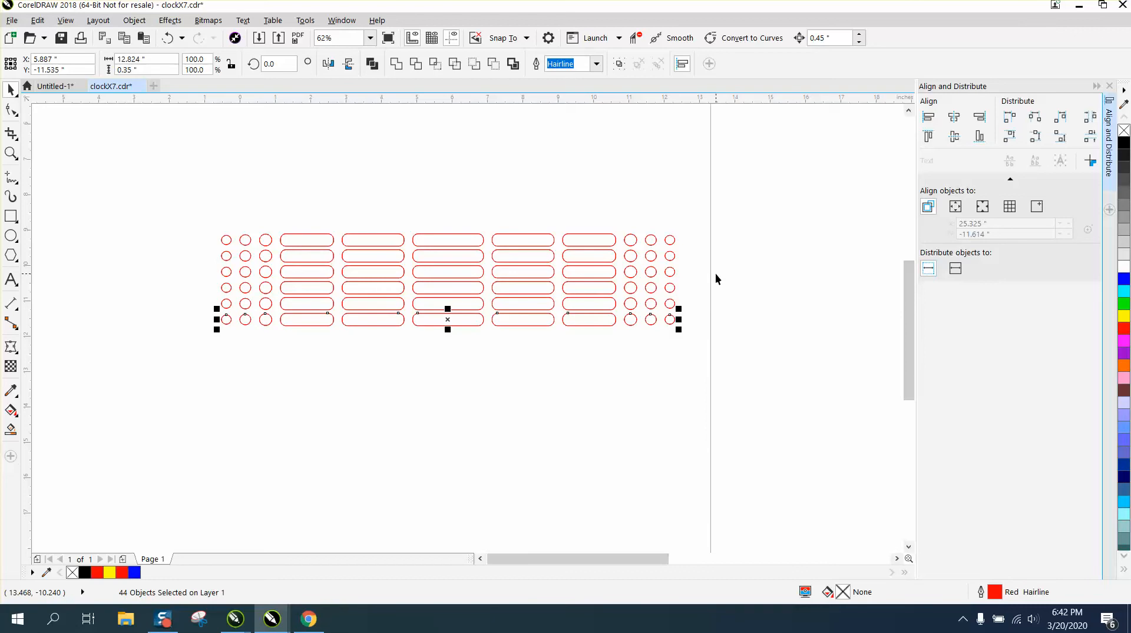
key(KP_Add)
key(Down)
key(KP_Add)
key(Down)
key(KP_Add)
key(Down)
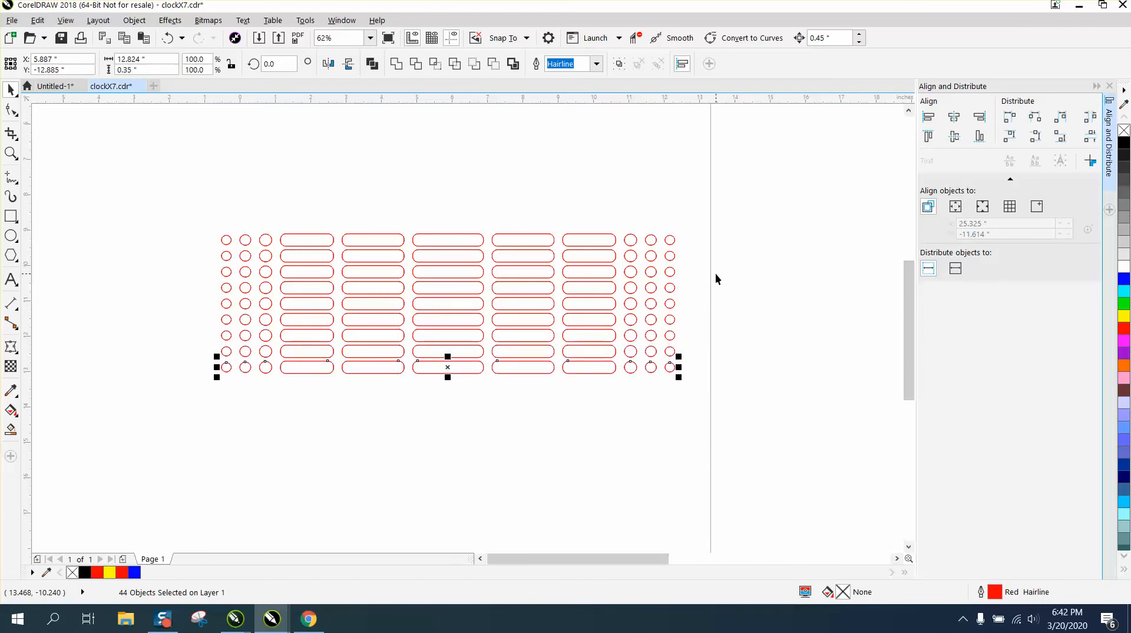
key(KP_Add)
key(Down)
key(KP_Add)
key(Down)
key(KP_Add)
key(Down)
key(KP_Add)
key(Down)
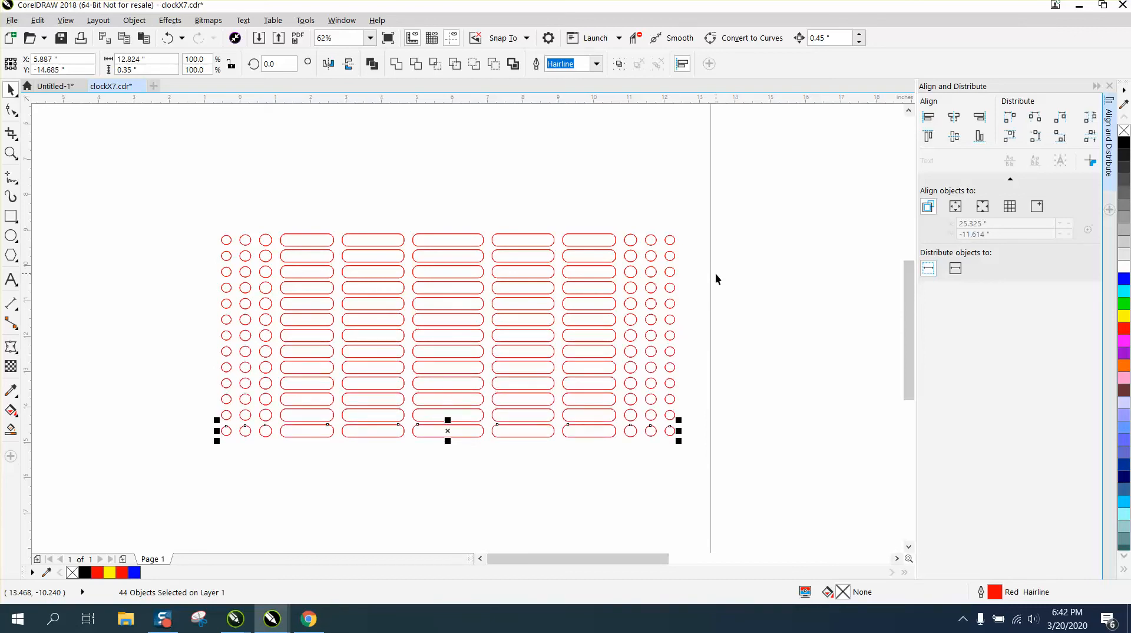
key(KP_Add)
key(Down)
key(KP_Add)
key(Down)
key(KP_Add)
key(Down)
key(KP_Add)
key(Down)
key(KP_Add)
key(Down)
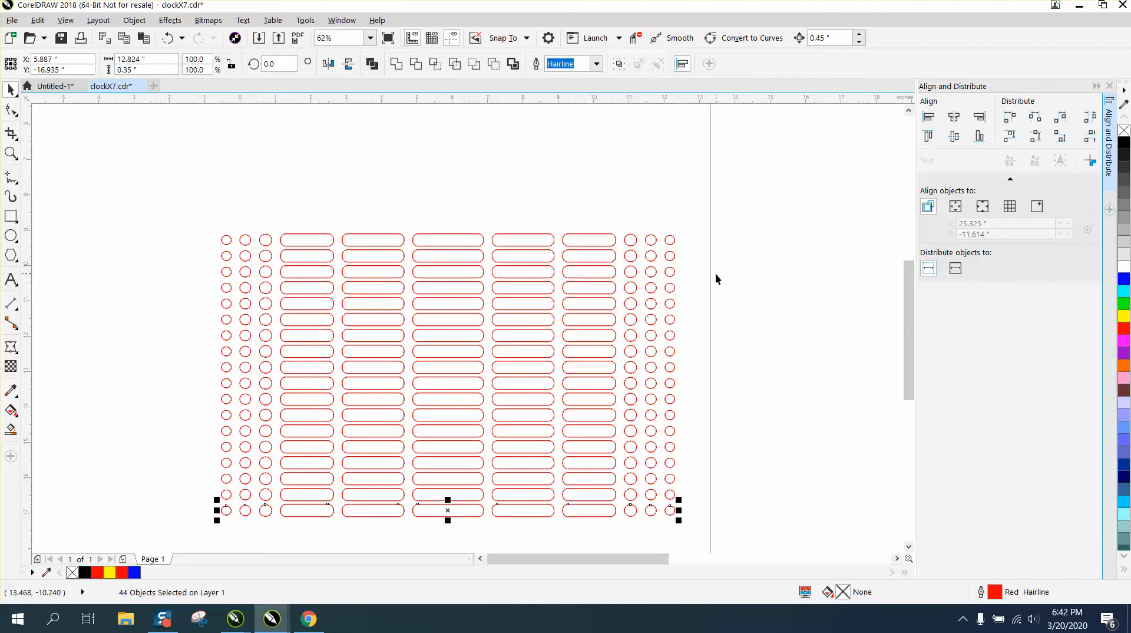
key(KP_Add)
key(Down)
key(KP_Add)
key(Down)
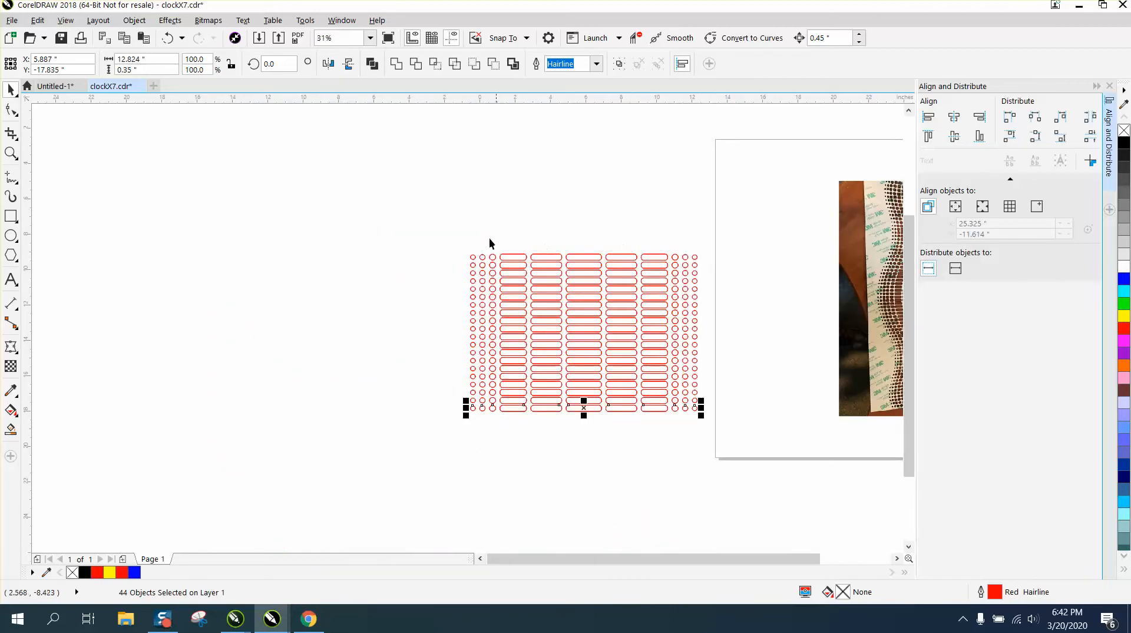
Check the size of the whole block and set the nudge distance to 8.9+.45 inches.
drag(450, 246, 755, 437)
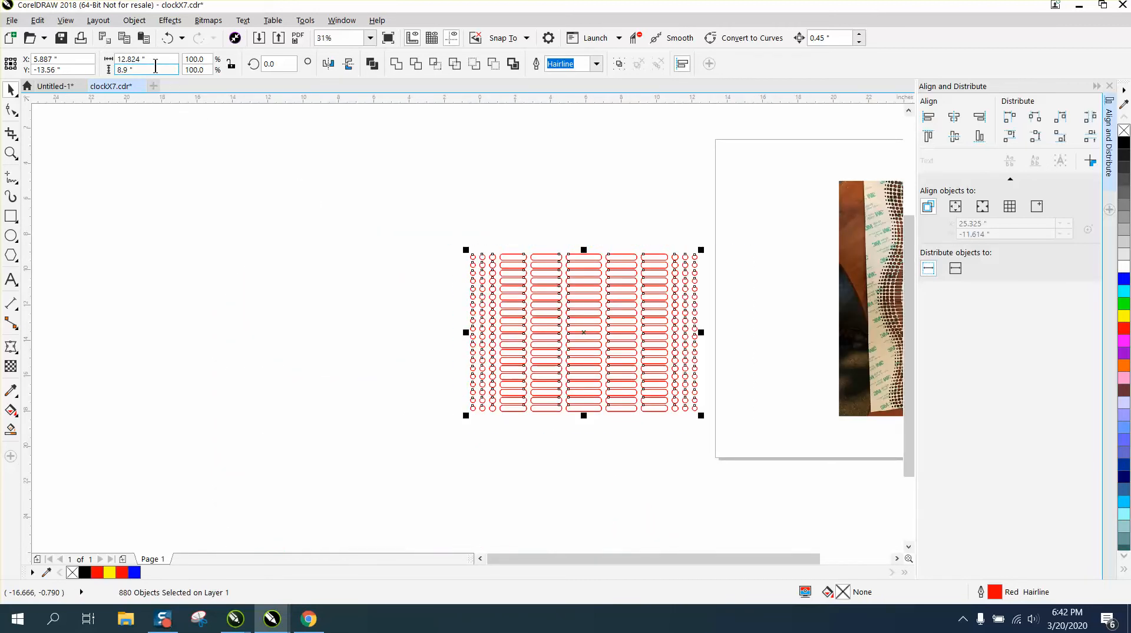
click(194, 124)
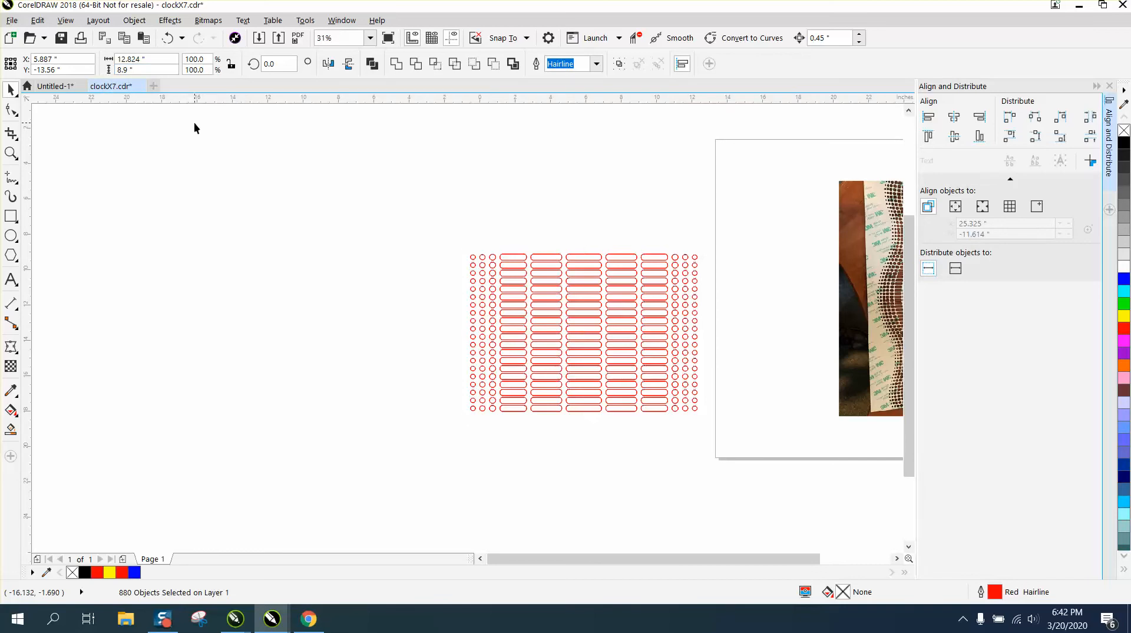
drag(443, 65, 389, 65)
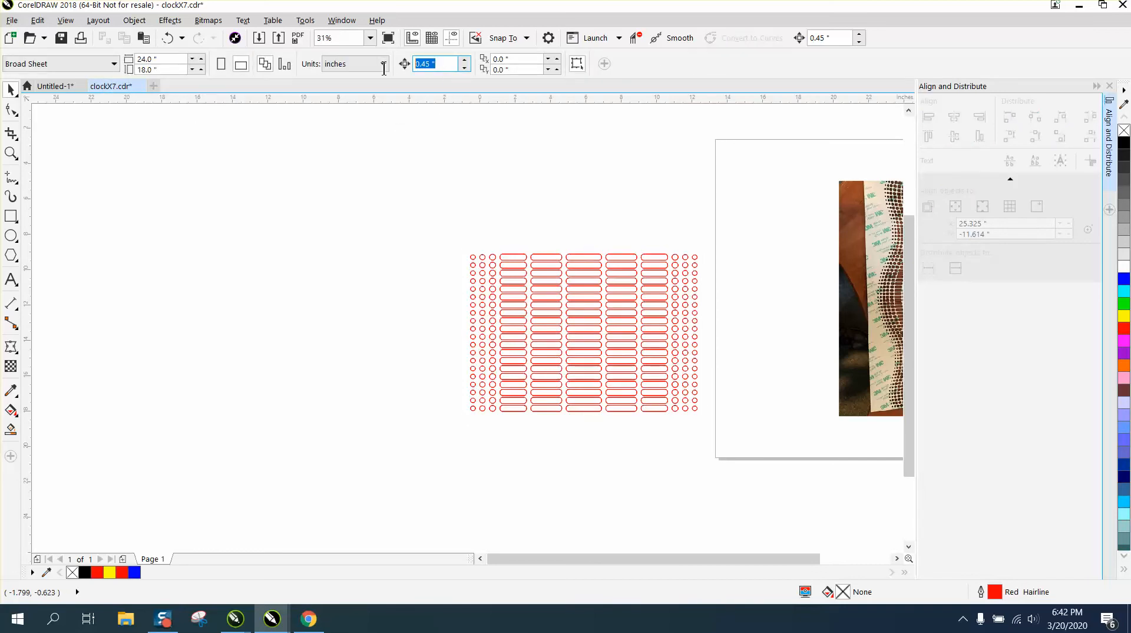
text(8.9+)
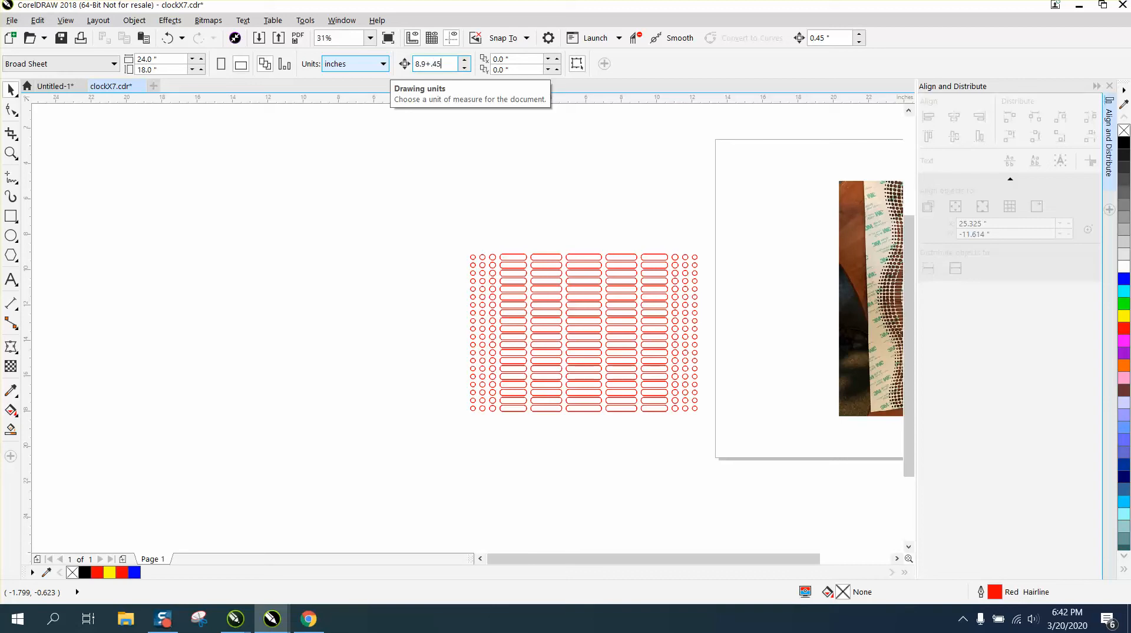
text(.45)
key(Return)
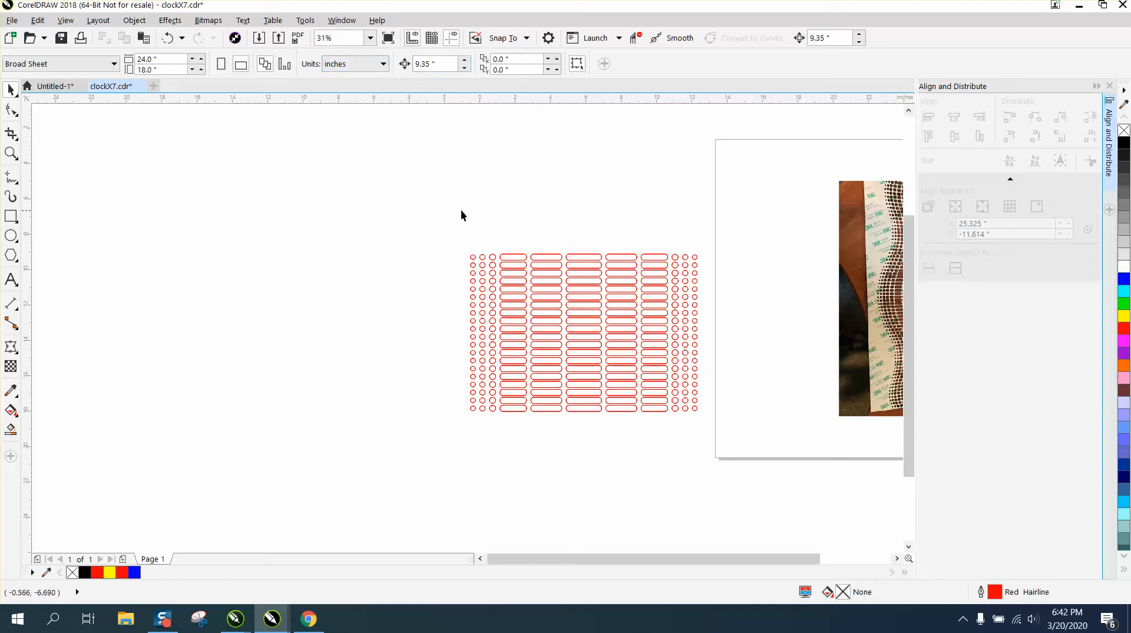
Duplicate the whole block of rows and move the copy 9.35 inches down, below the original.
drag(456, 222, 732, 426)
key(ctrl+d)
key(Down)
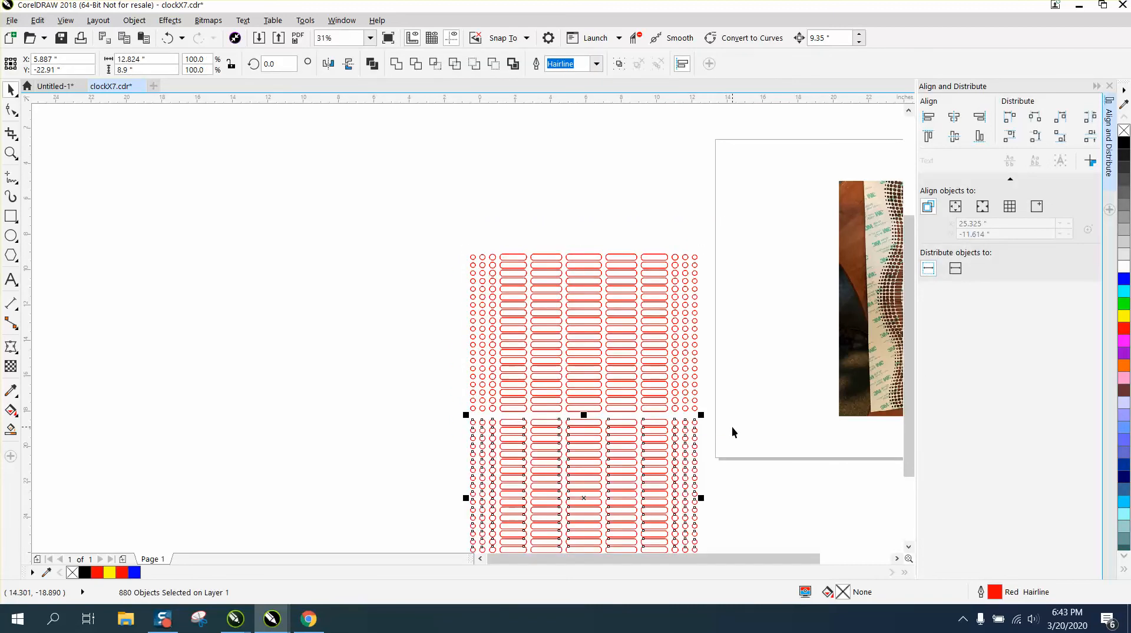
Set the nudge distance to 0.2 inches and move the lower block of rows up by that amount.
click(10, 153)
scroll(383, 224, down, 1)
drag(396, 227, 627, 443)
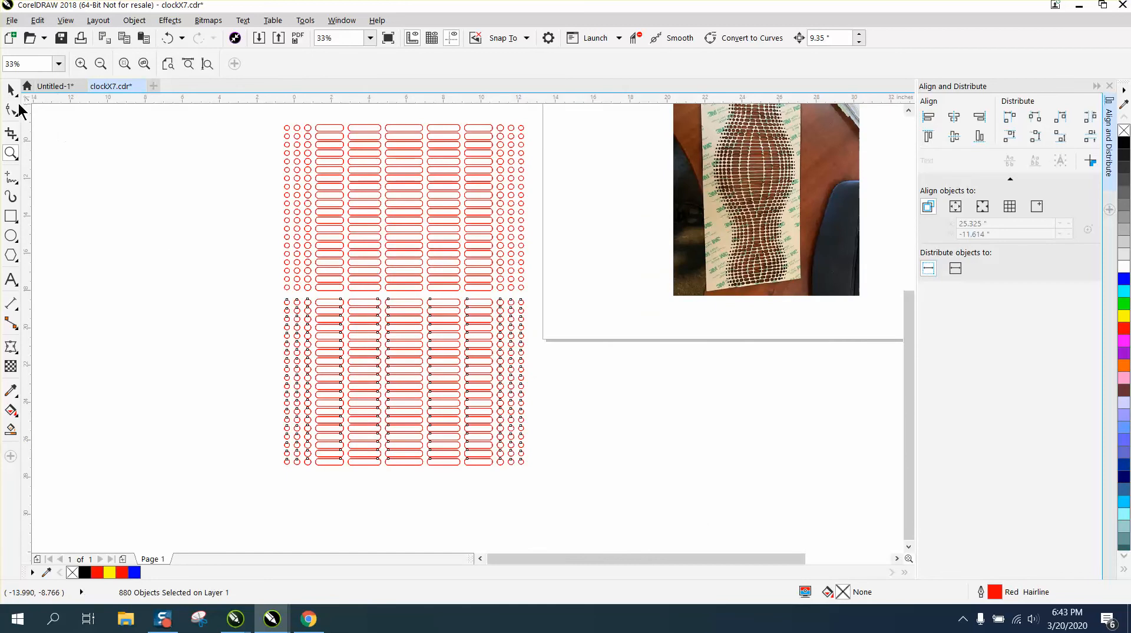
click(11, 89)
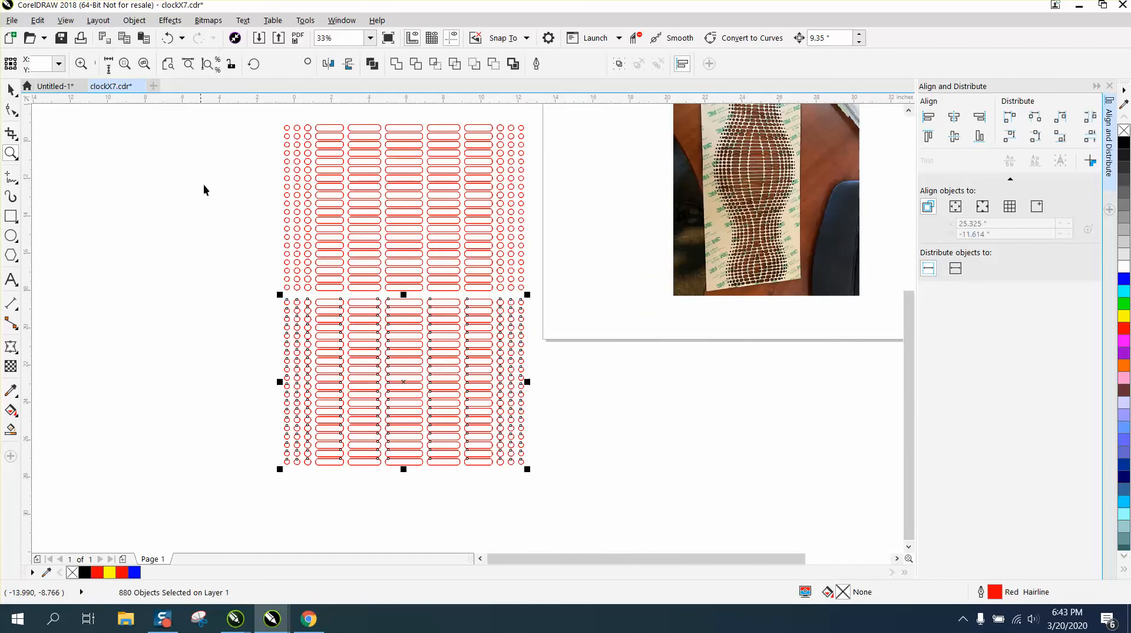
click(555, 342)
text(0.2)
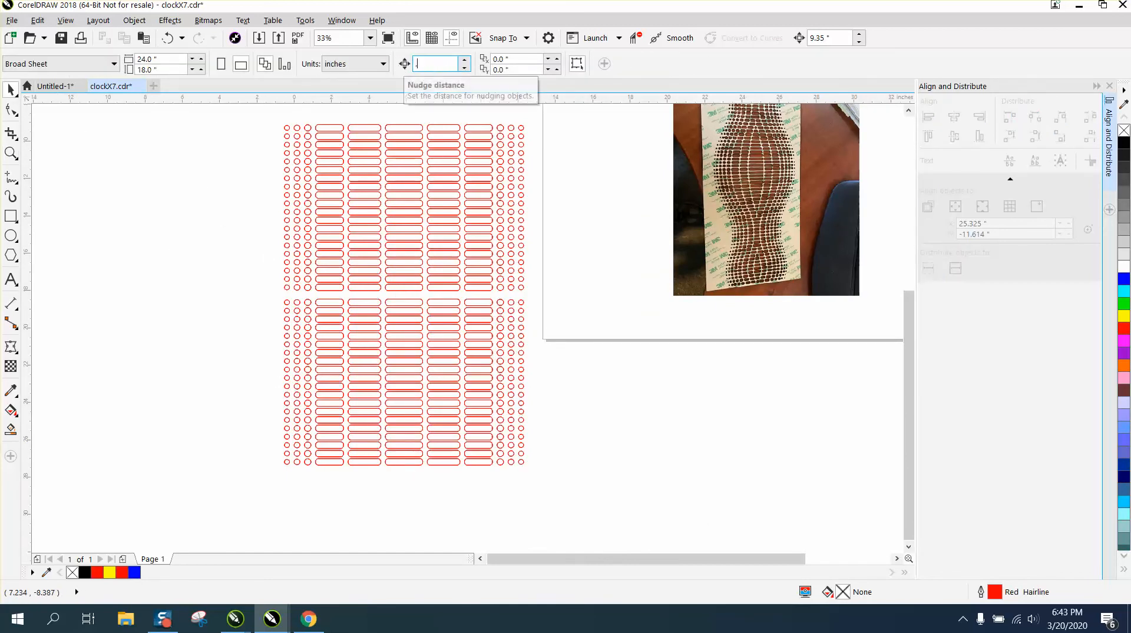
key(Return)
drag(265, 298, 571, 472)
key(Up)
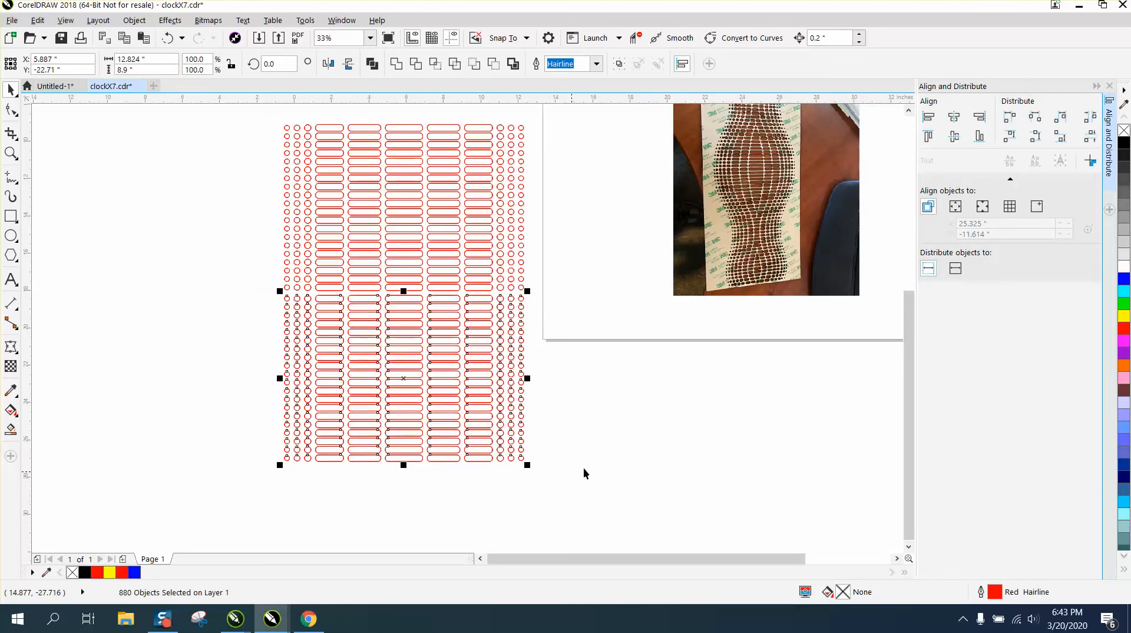
Duplicate both stacked blocks of rows together and place the copy directly above the original.
scroll(583, 459, down, 2)
drag(439, 284, 627, 486)
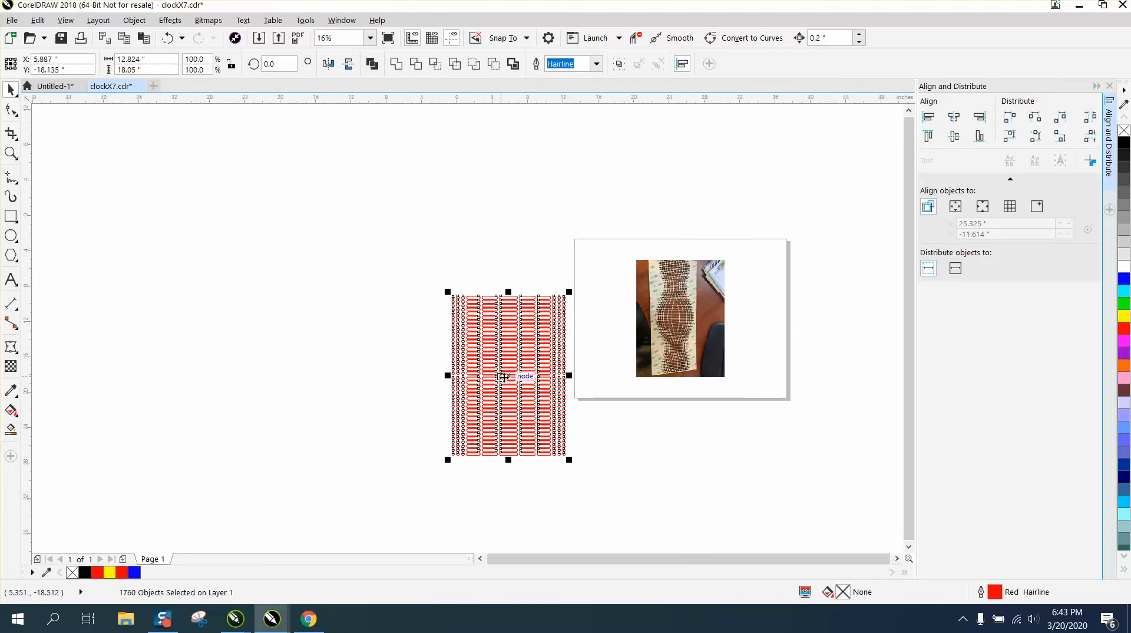
drag(505, 373, 507, 220)
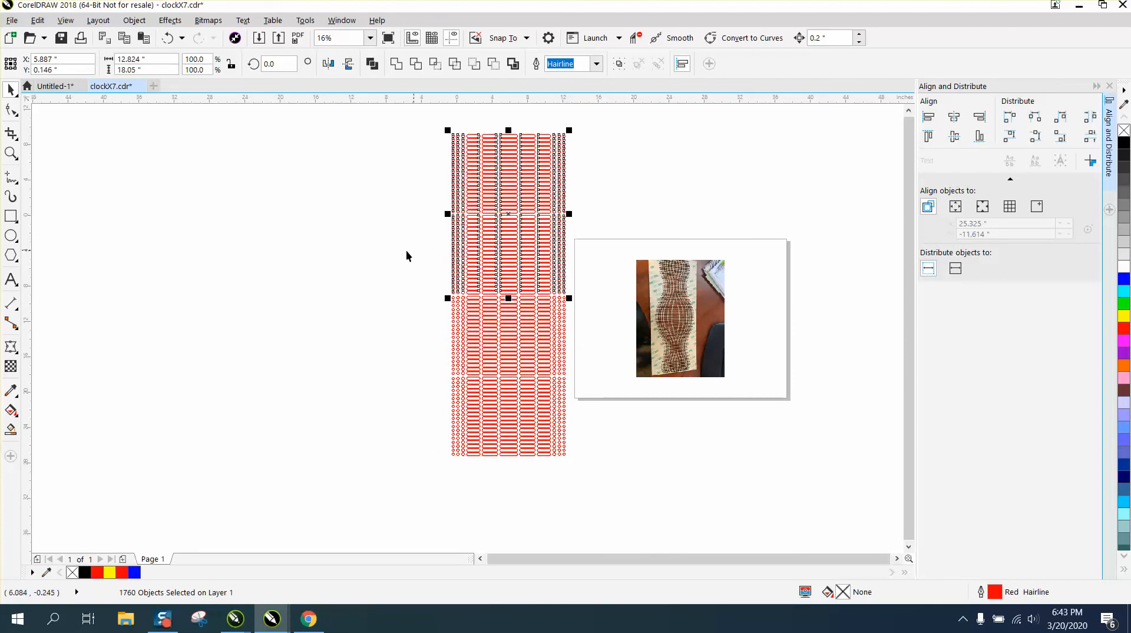
Group all four blocks of rows into one object and dismiss the browser notification.
click(412, 203)
drag(422, 118, 627, 469)
key(ctrl+g)
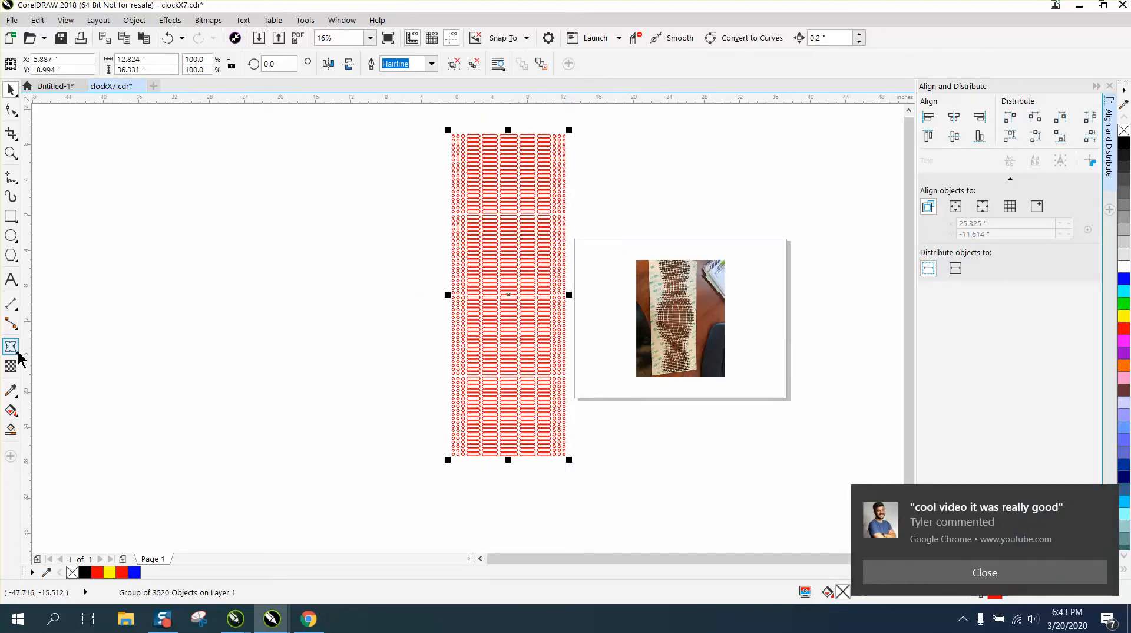
click(1005, 573)
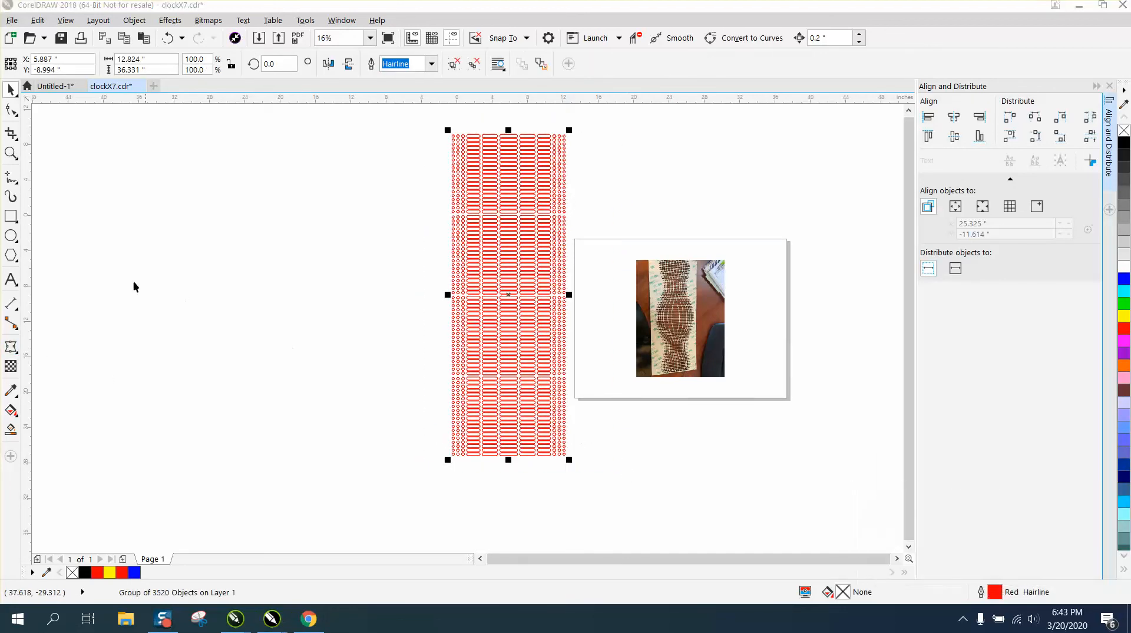
Start the Envelope tool on the grouped pattern so that its boundary nodes can be edited.
click(20, 354)
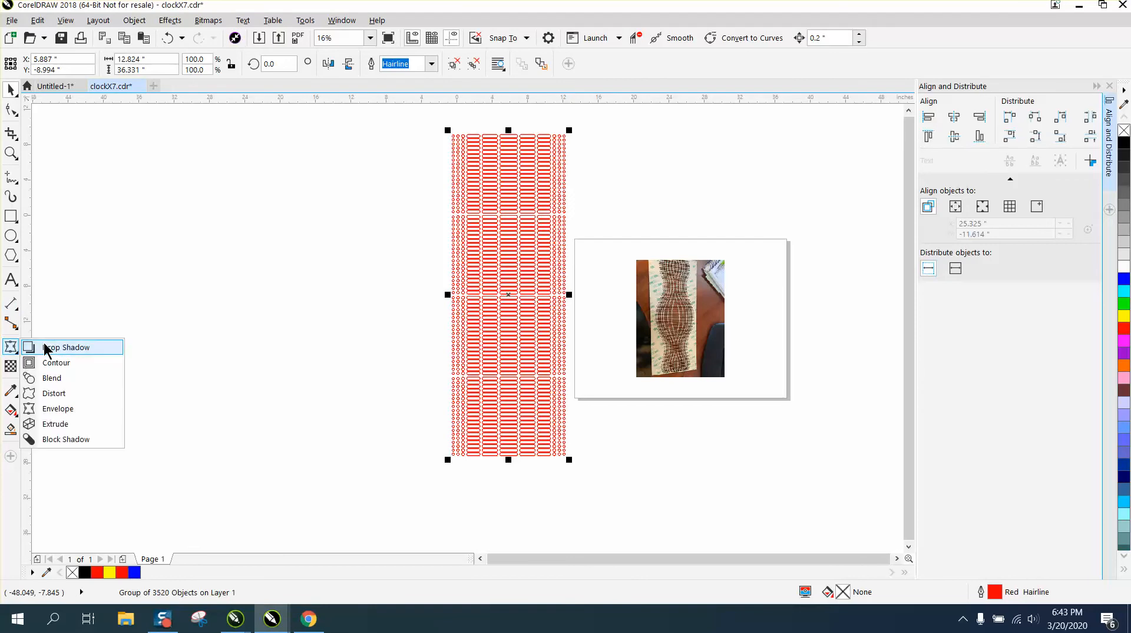
click(66, 408)
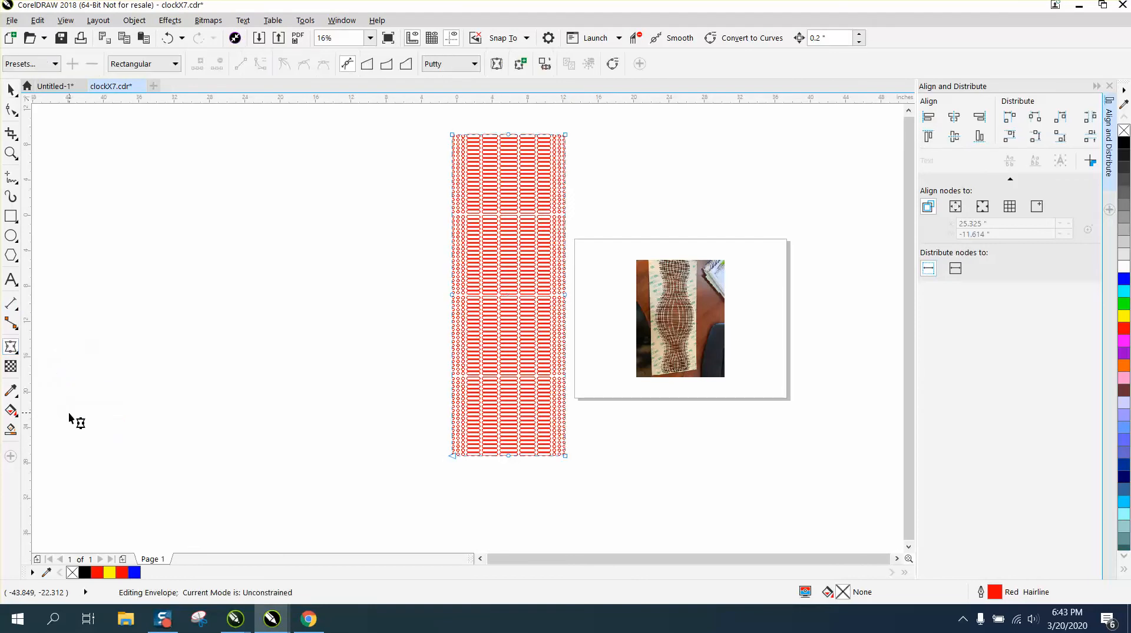
click(11, 153)
drag(422, 124, 619, 474)
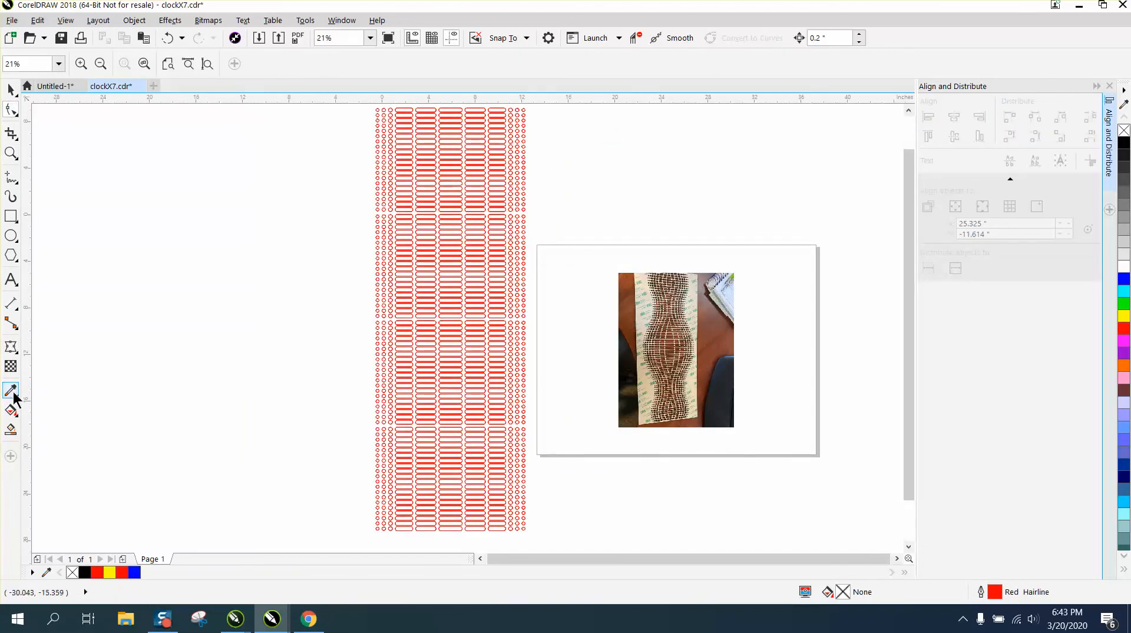
click(11, 347)
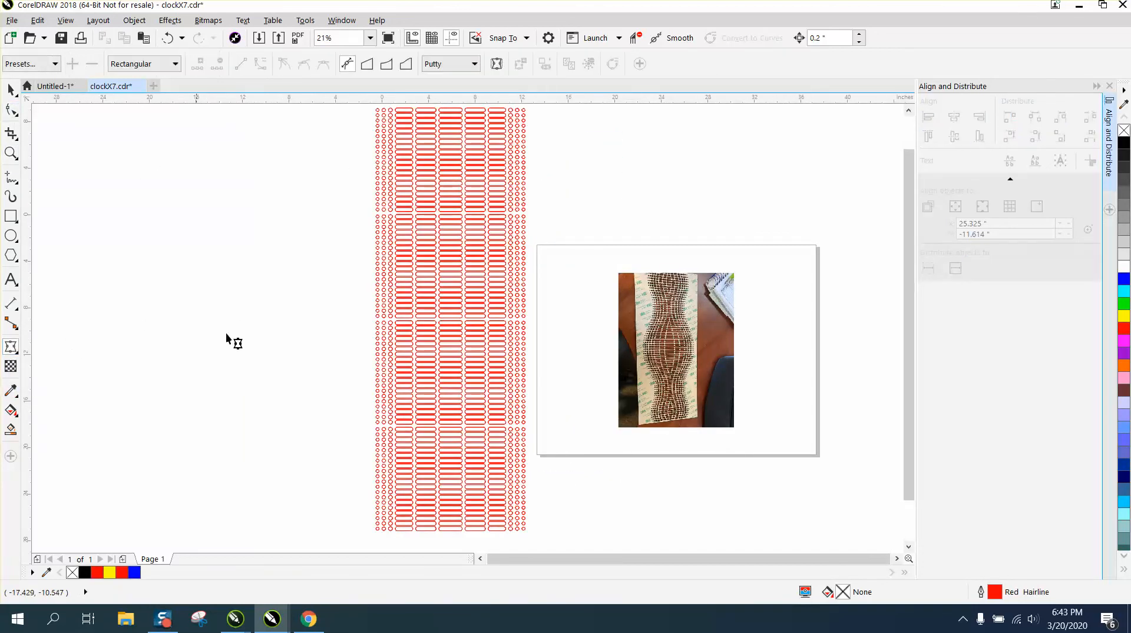
click(393, 315)
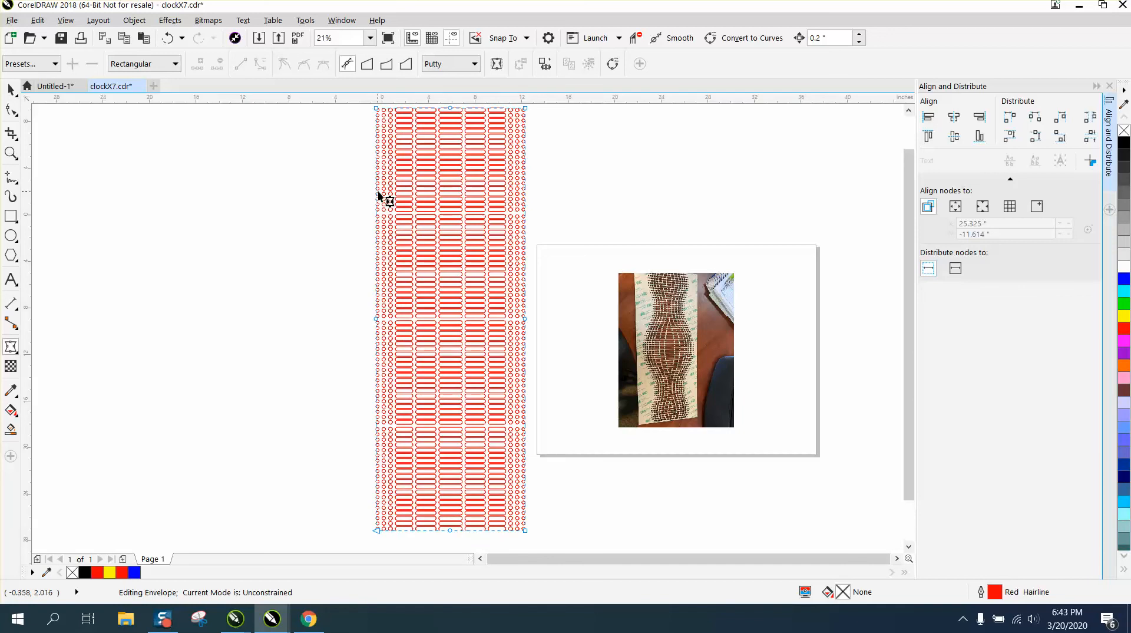
Add an envelope node at the same height on the left and right edges, between the top and middle nodes.
click(10, 153)
drag(359, 158, 603, 283)
click(11, 109)
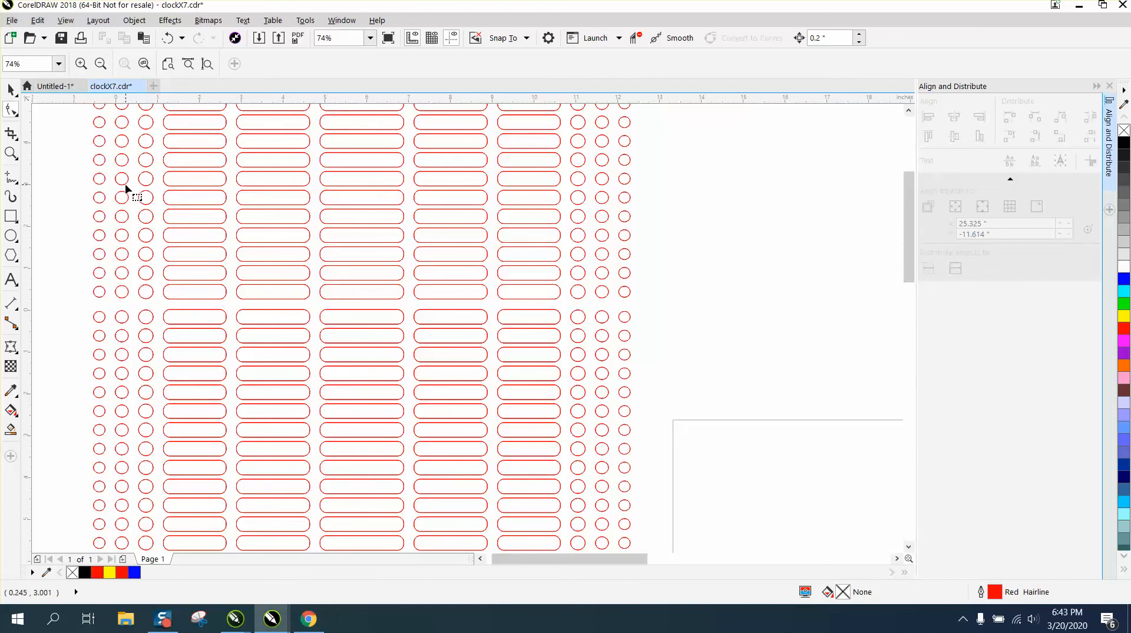
click(11, 346)
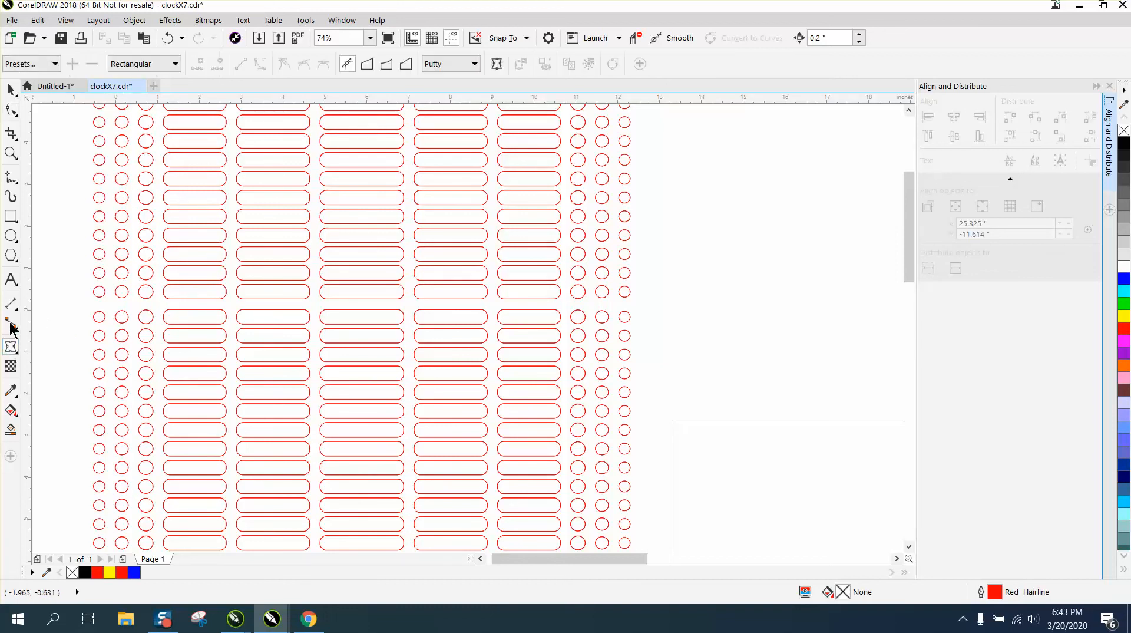
click(119, 222)
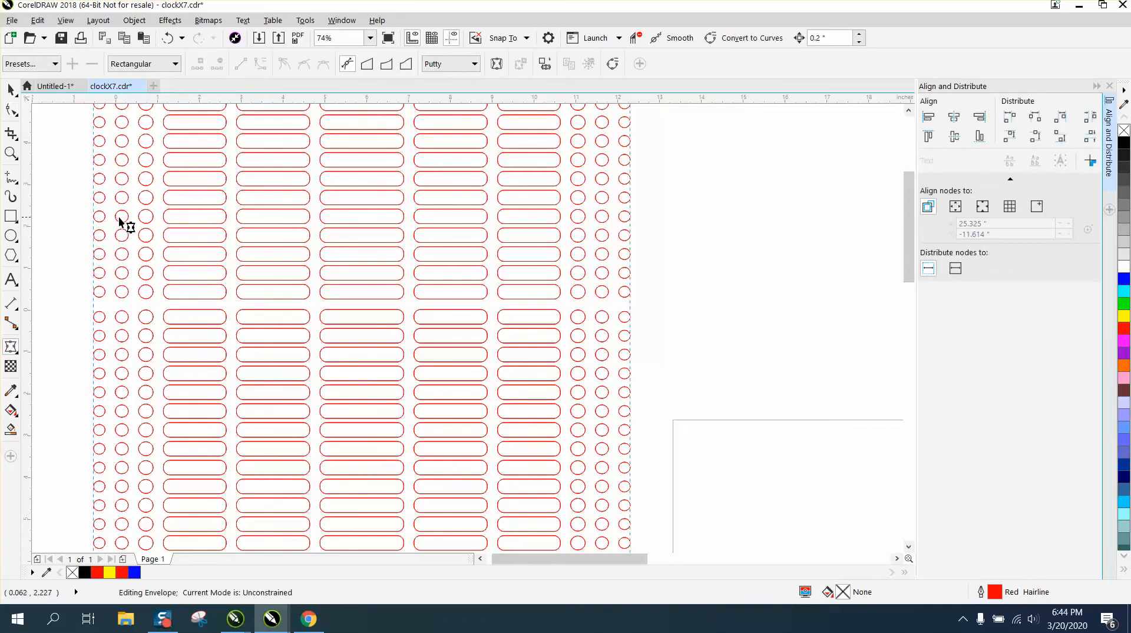
click(94, 190)
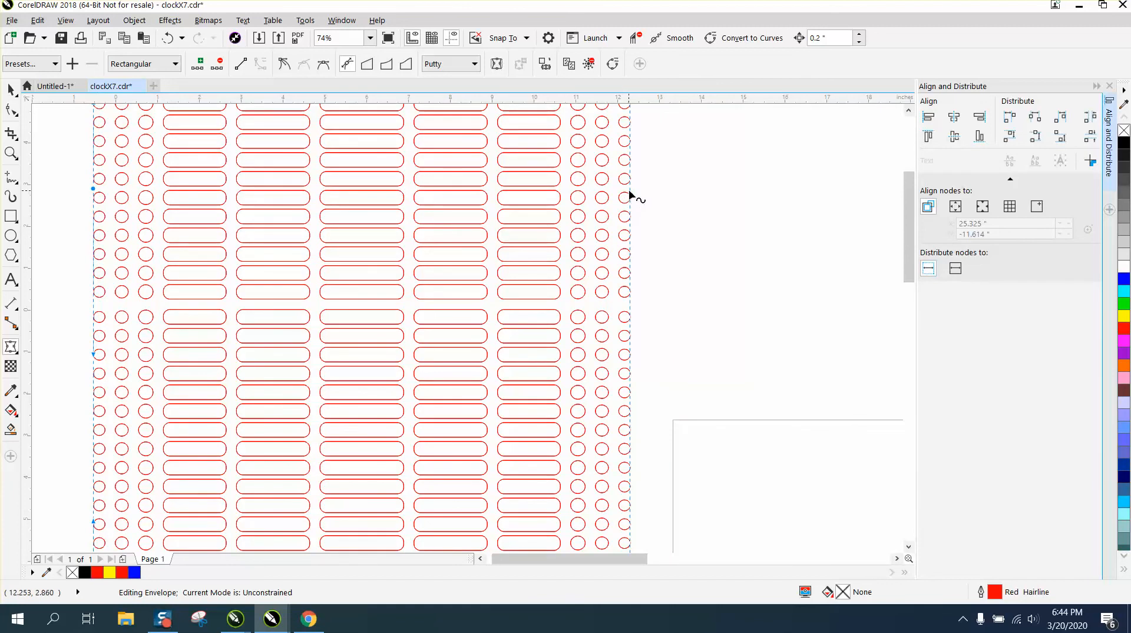
scroll(630, 191, down, 4)
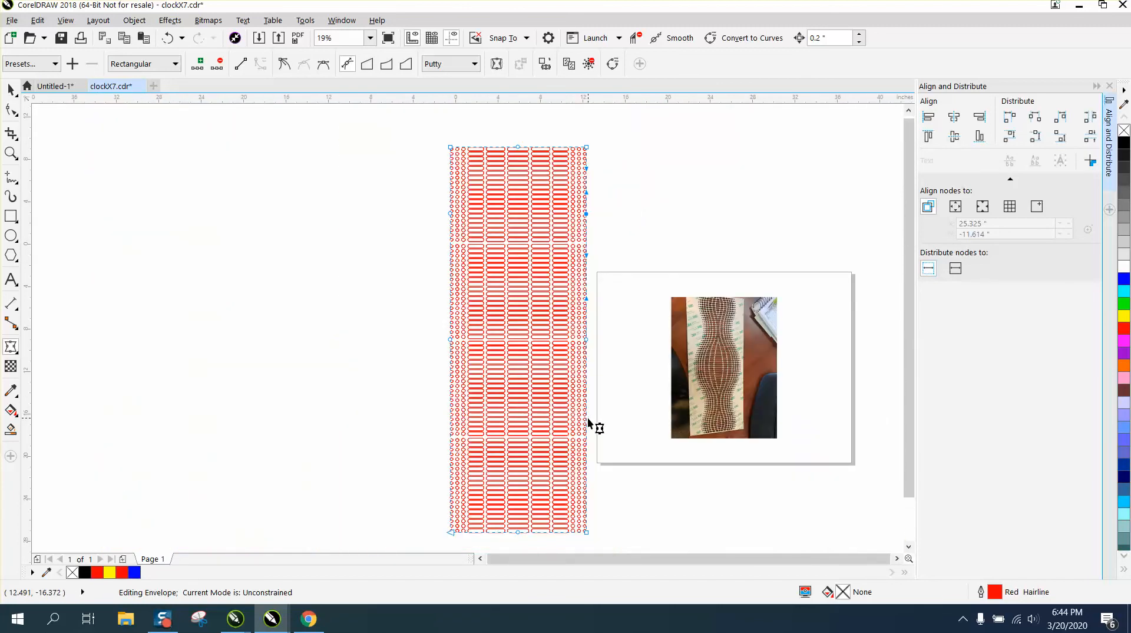
Add envelope nodes on both side edges at the gap between the two lowest blocks of rows.
click(11, 153)
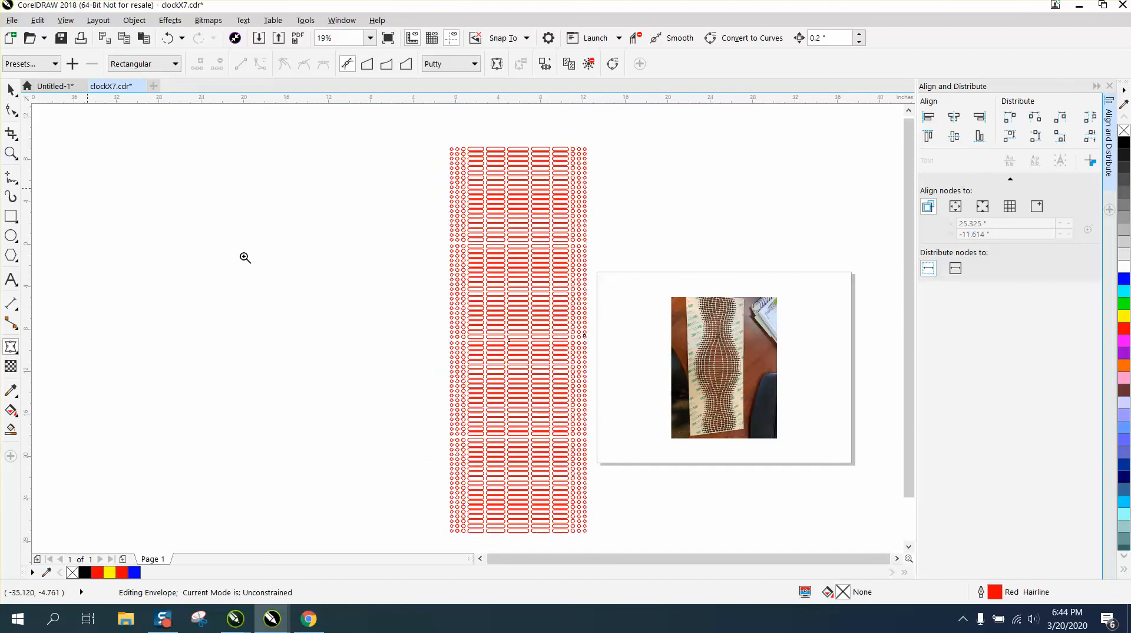
drag(419, 370, 690, 530)
click(10, 112)
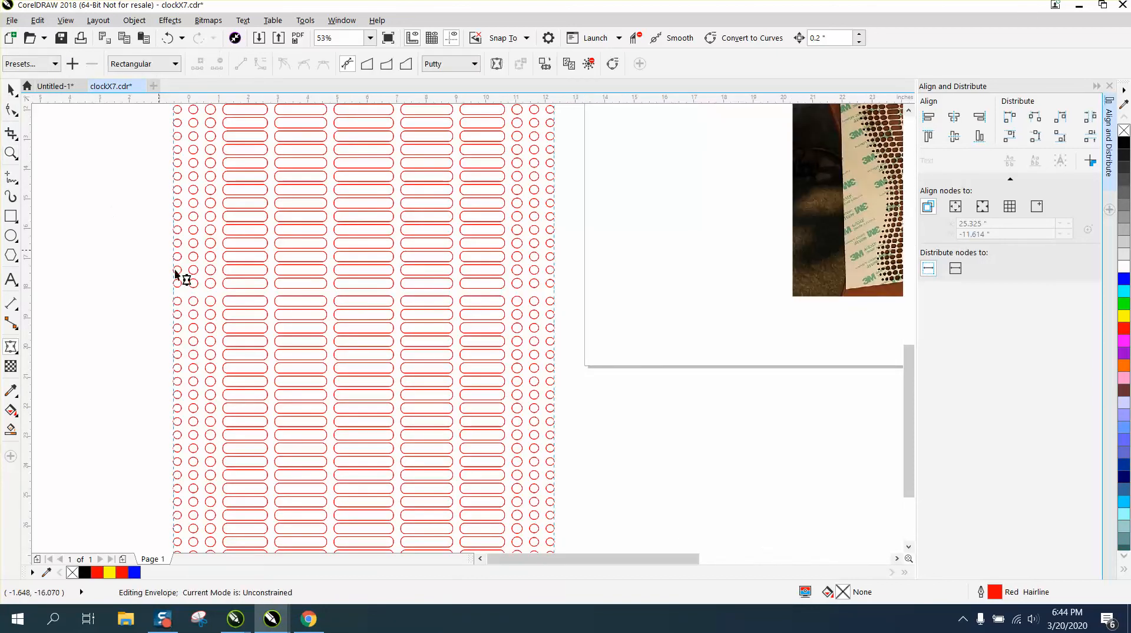
click(175, 293)
click(554, 297)
scroll(561, 293, down, 4)
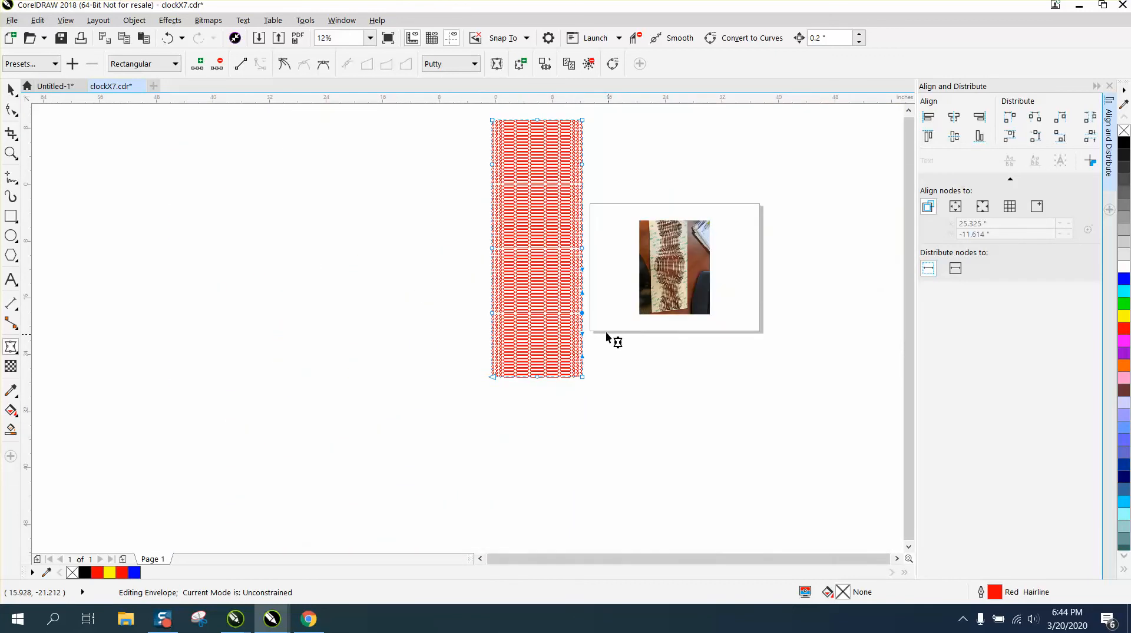
Deselect the pattern and set the nudge distance to 3 inches.
click(10, 89)
click(214, 154)
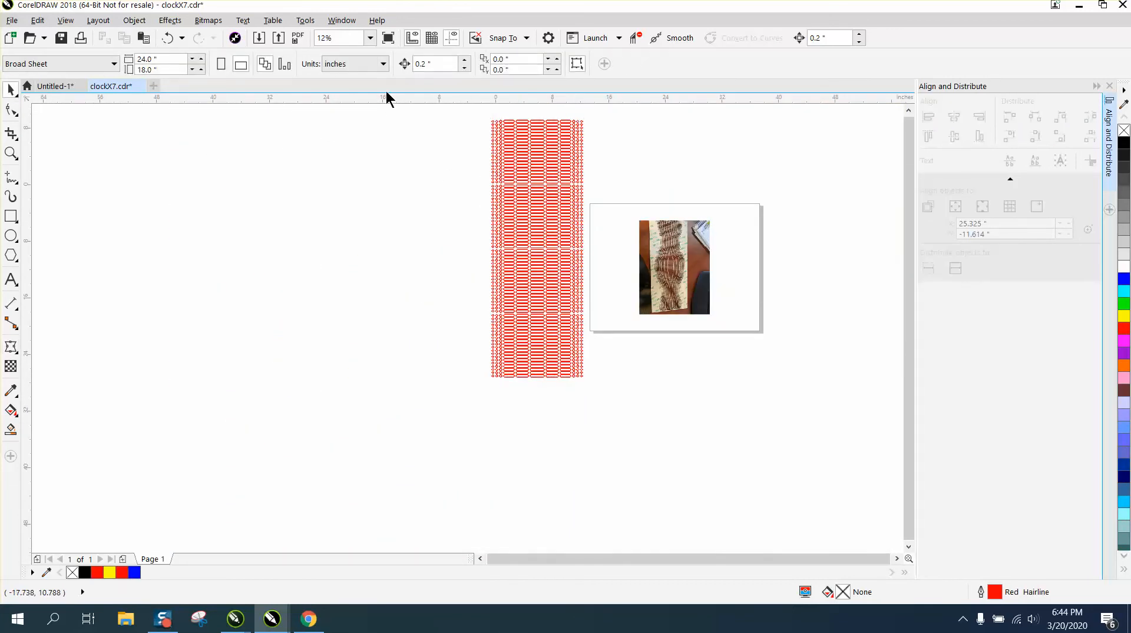
click(431, 65)
drag(460, 110, 622, 384)
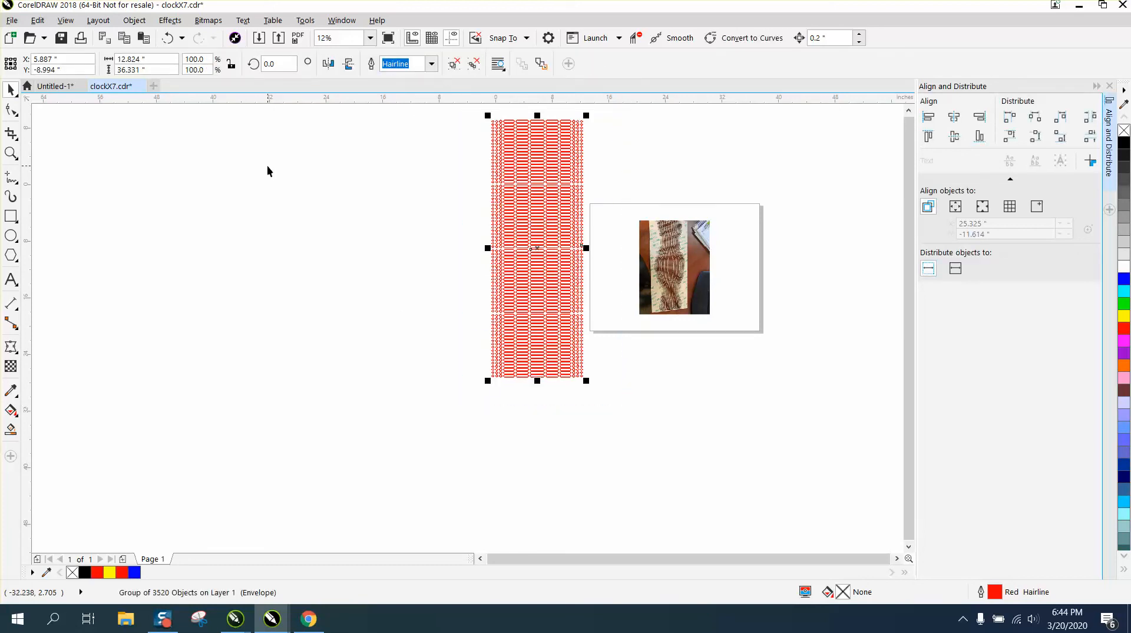
click(200, 139)
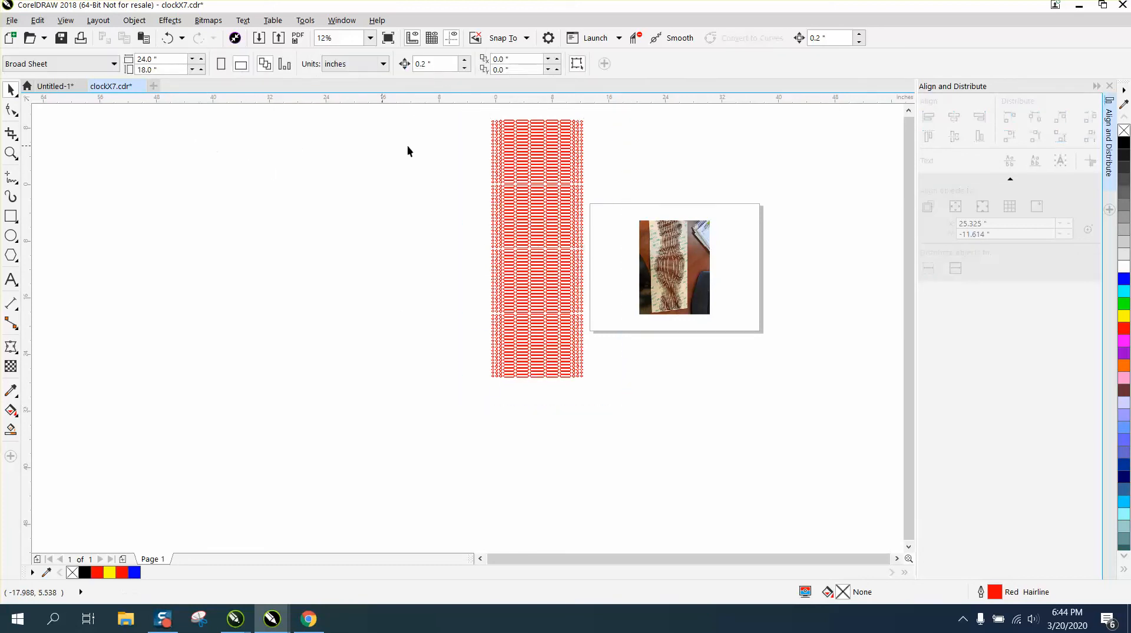
click(423, 66)
key(Return)
text(3)
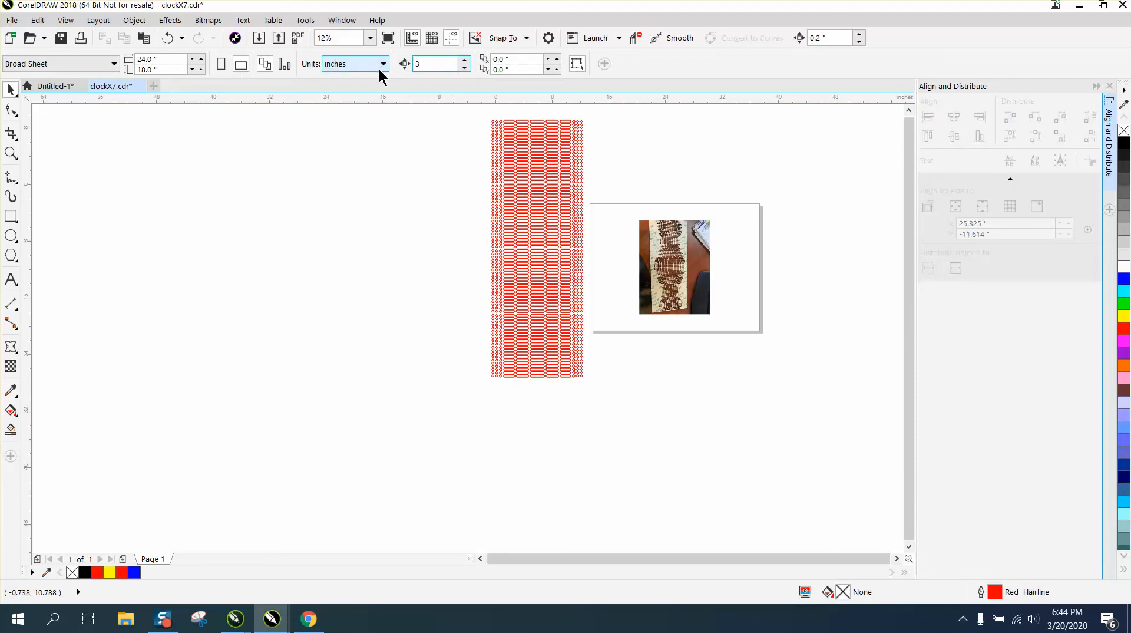
key(Return)
Move the upper and lower side nodes of the envelope inward by about 3 inches each, narrowing the pattern above and below its middle.
click(12, 153)
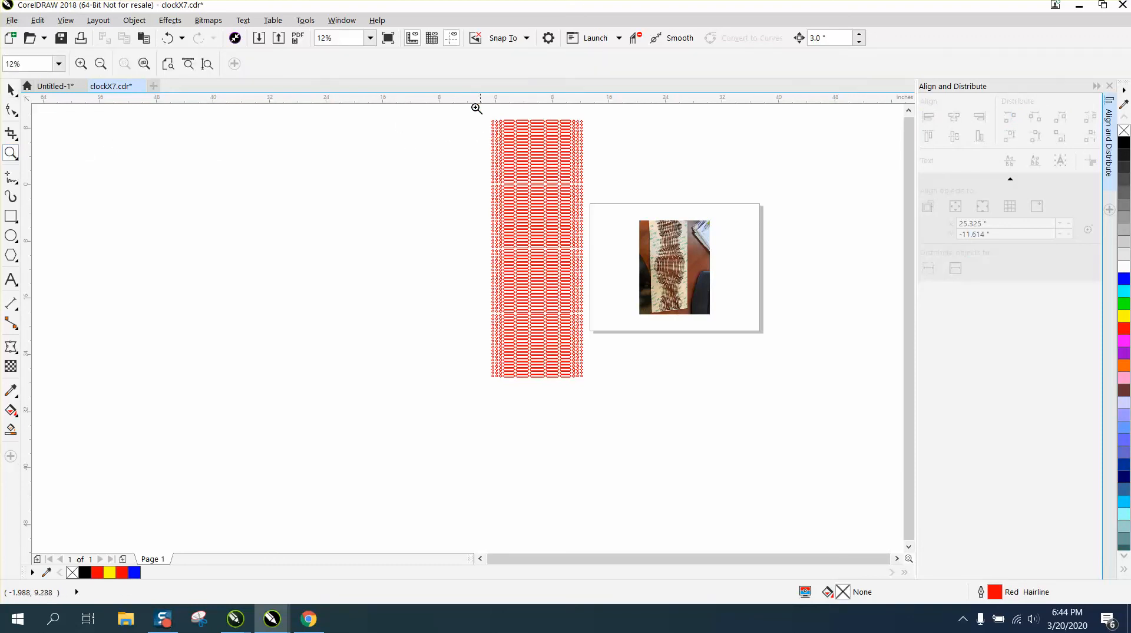
drag(476, 108, 644, 384)
click(11, 109)
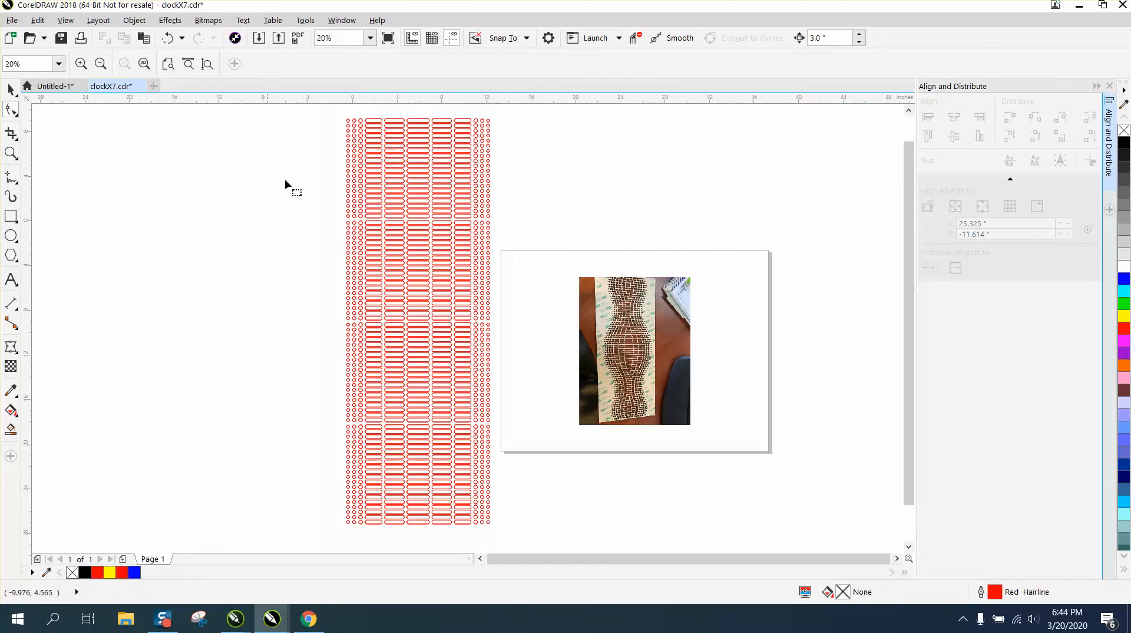
click(348, 197)
click(348, 188)
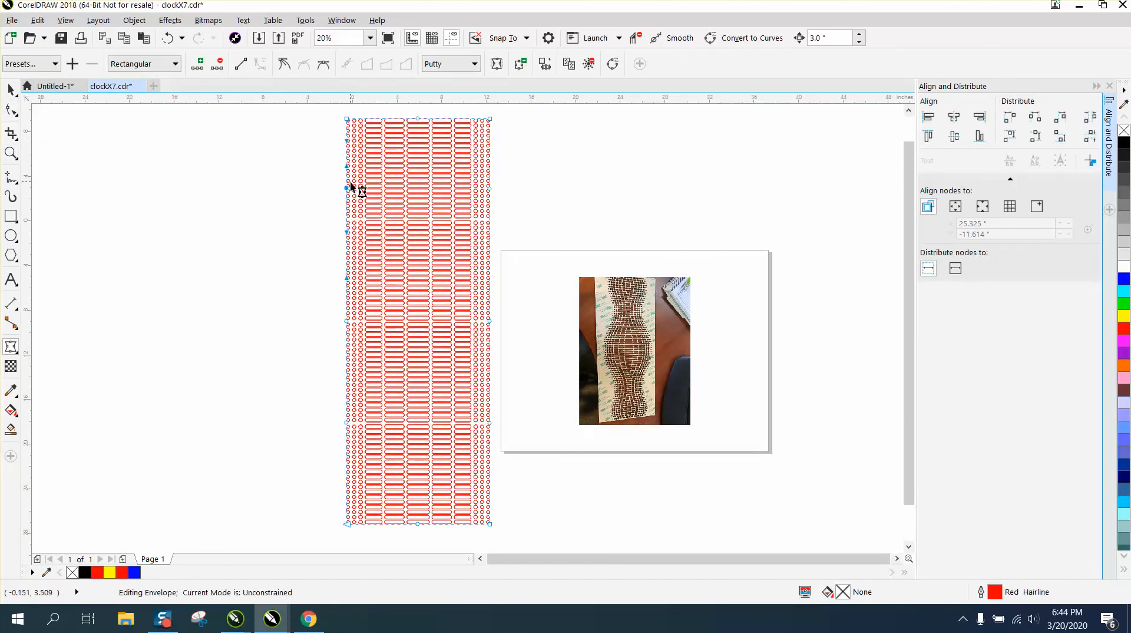
drag(350, 182, 383, 184)
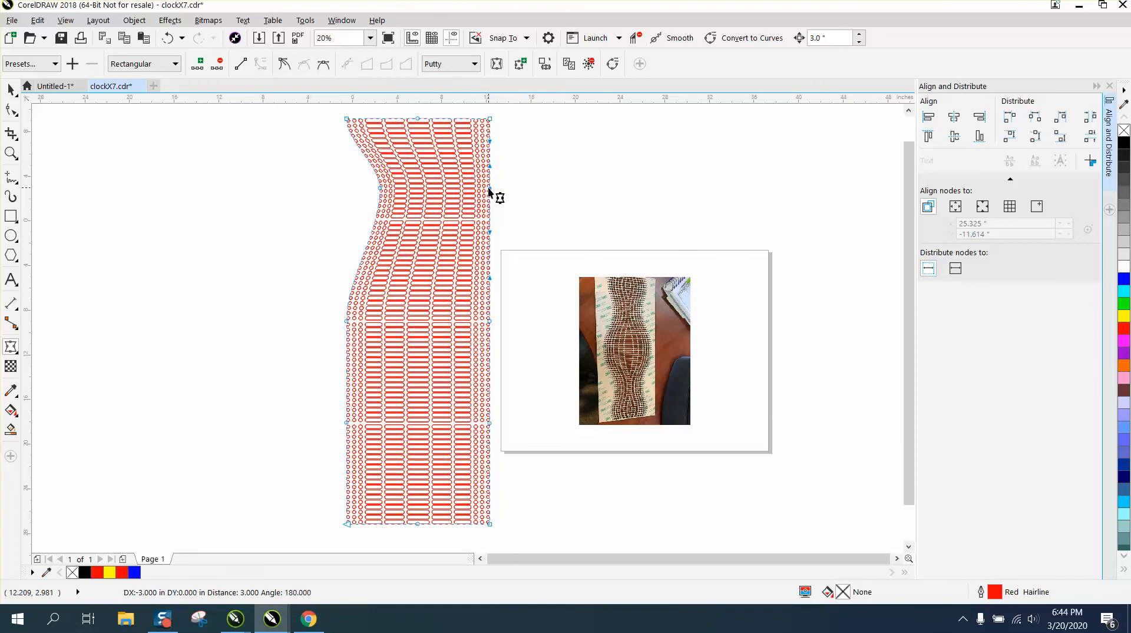
drag(489, 188, 457, 189)
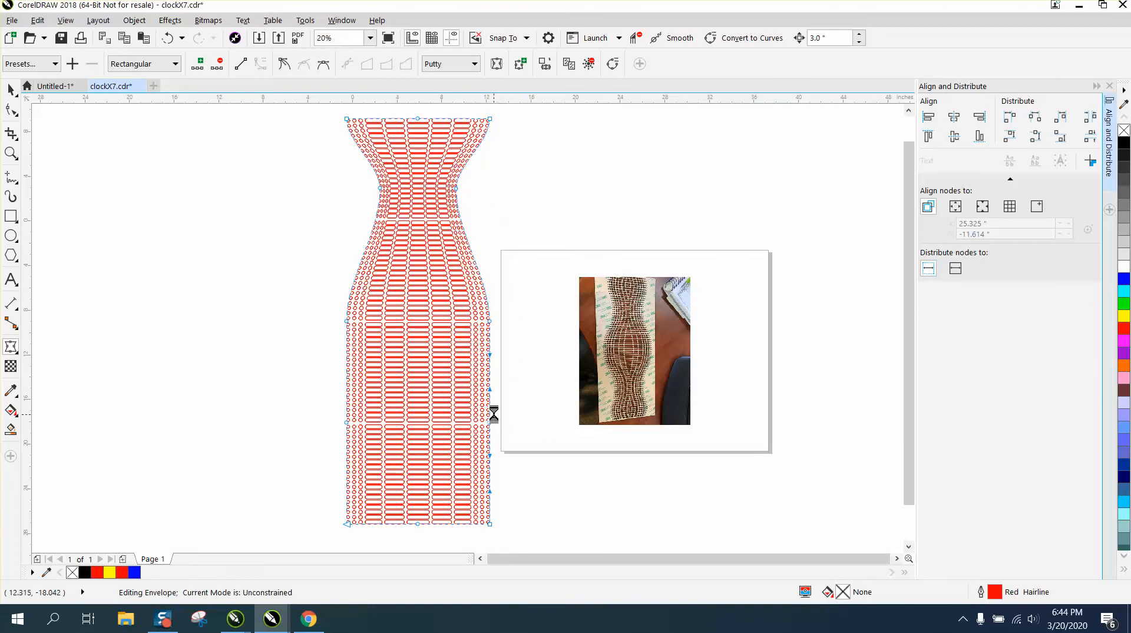
drag(490, 422, 456, 422)
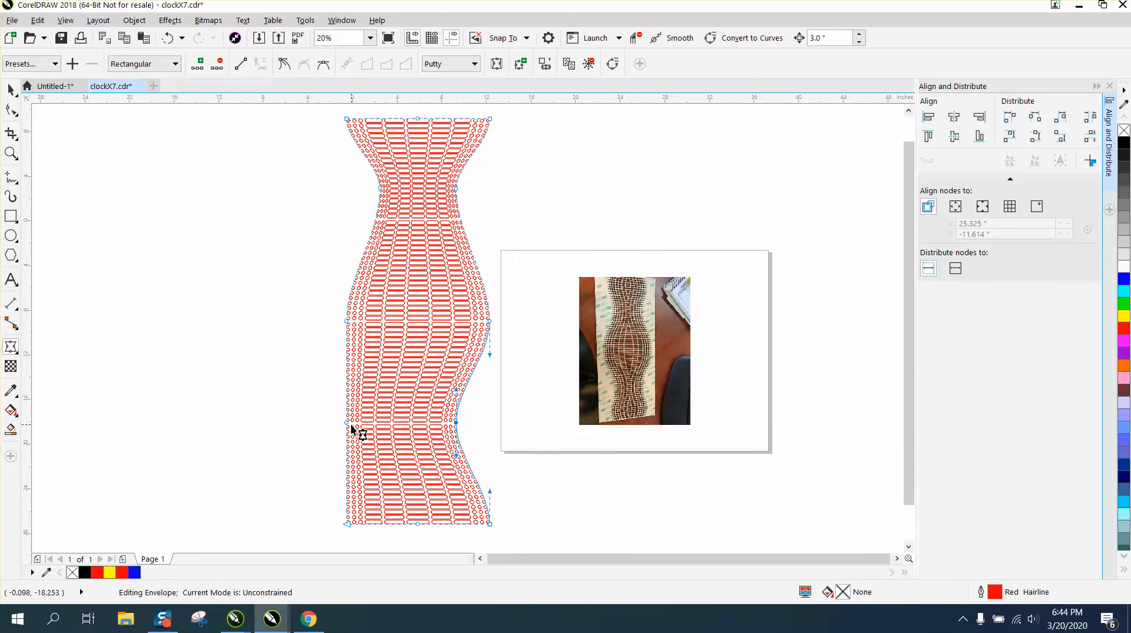
drag(348, 422, 387, 418)
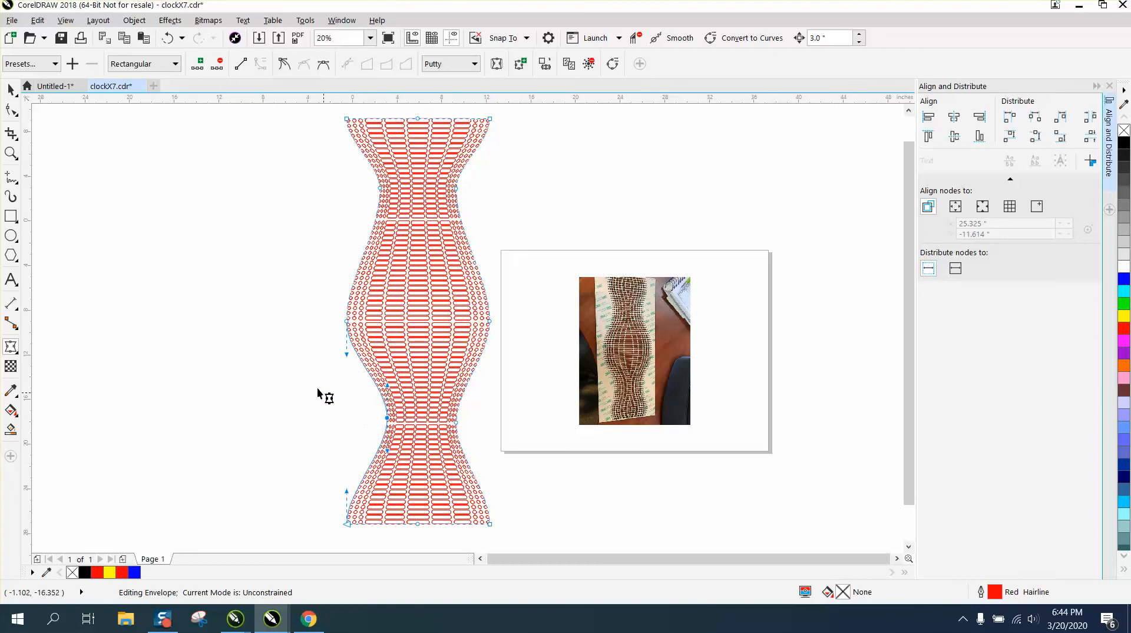
Examine the row spacing and hole shapes at the widest middle part of the curved pattern and compare its outline with the photo.
click(11, 153)
drag(367, 302, 522, 378)
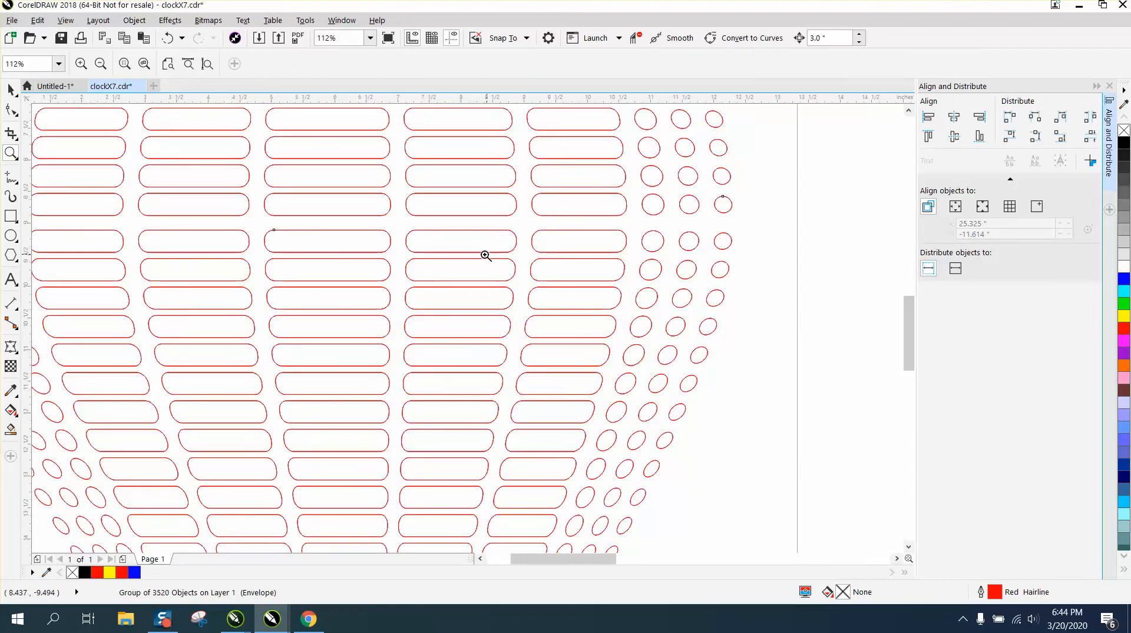
scroll(467, 255, down, 4)
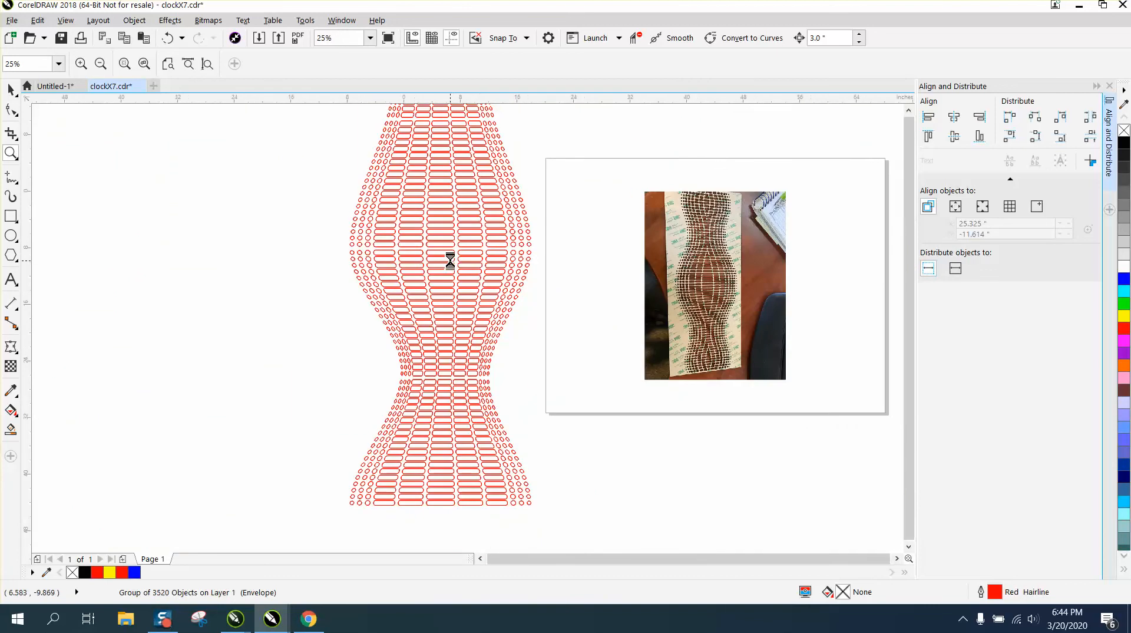
scroll(450, 260, down, 2)
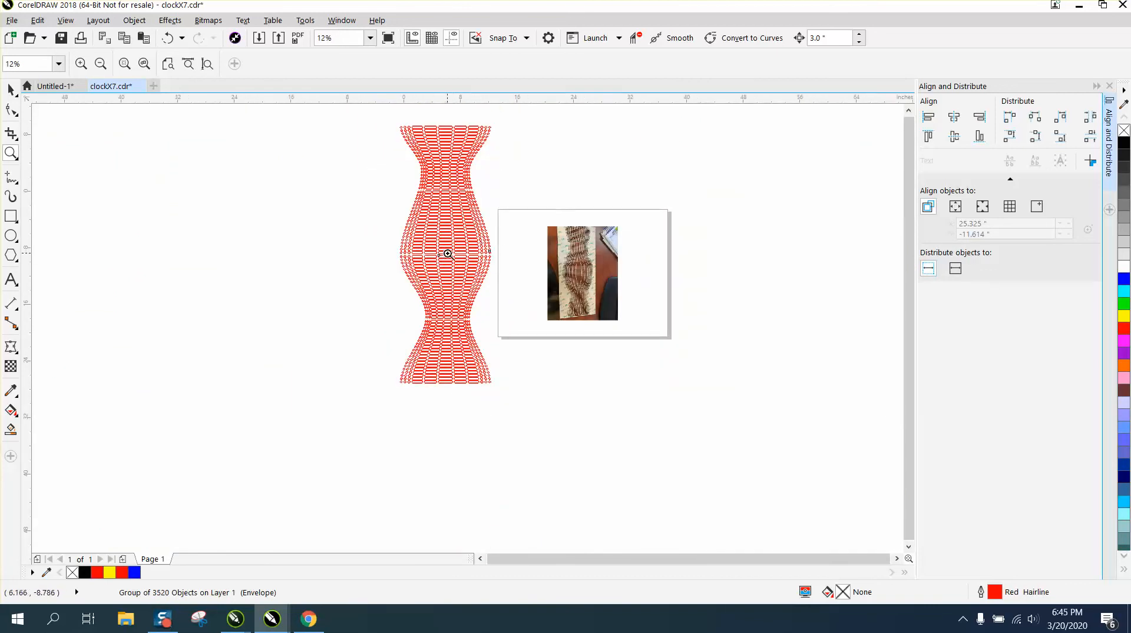
drag(396, 247, 506, 267)
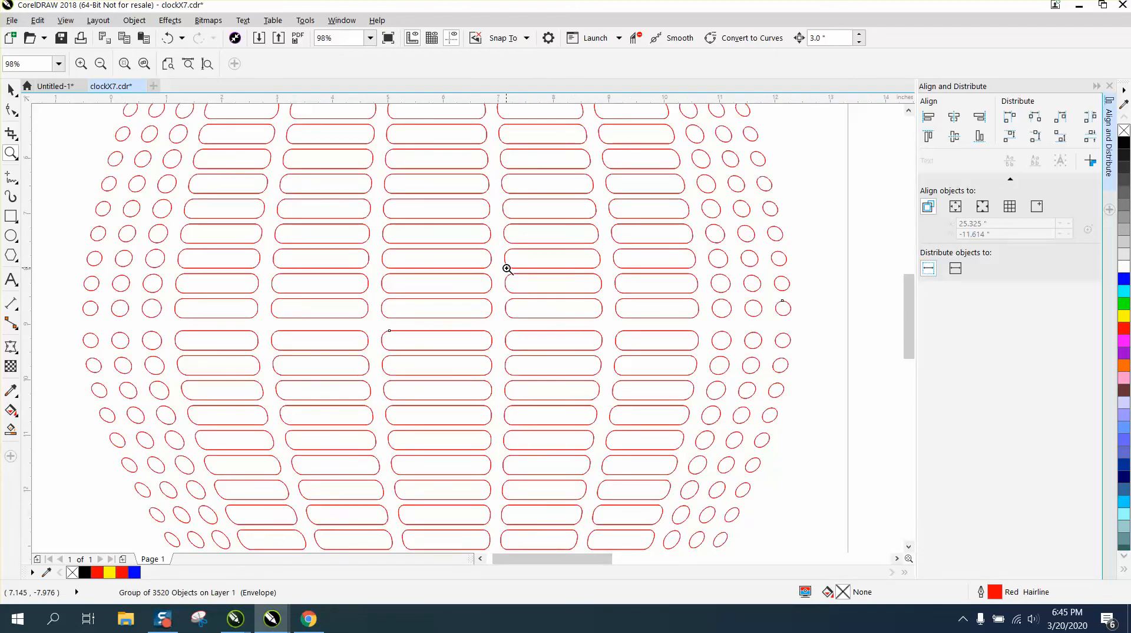
scroll(503, 269, down, 3)
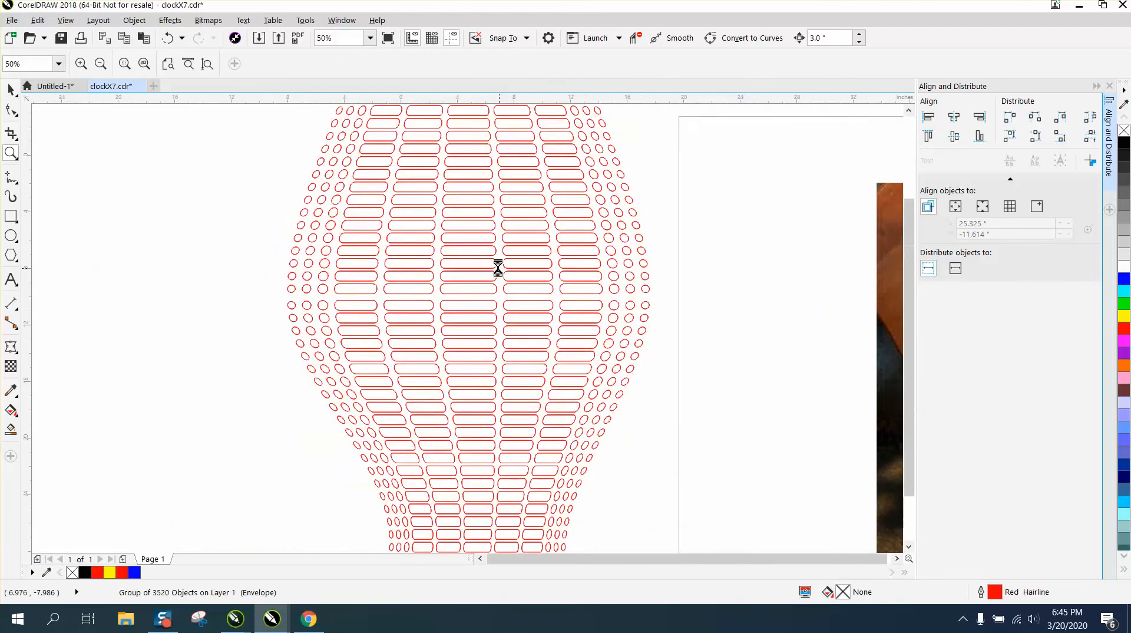
scroll(498, 269, down, 1)
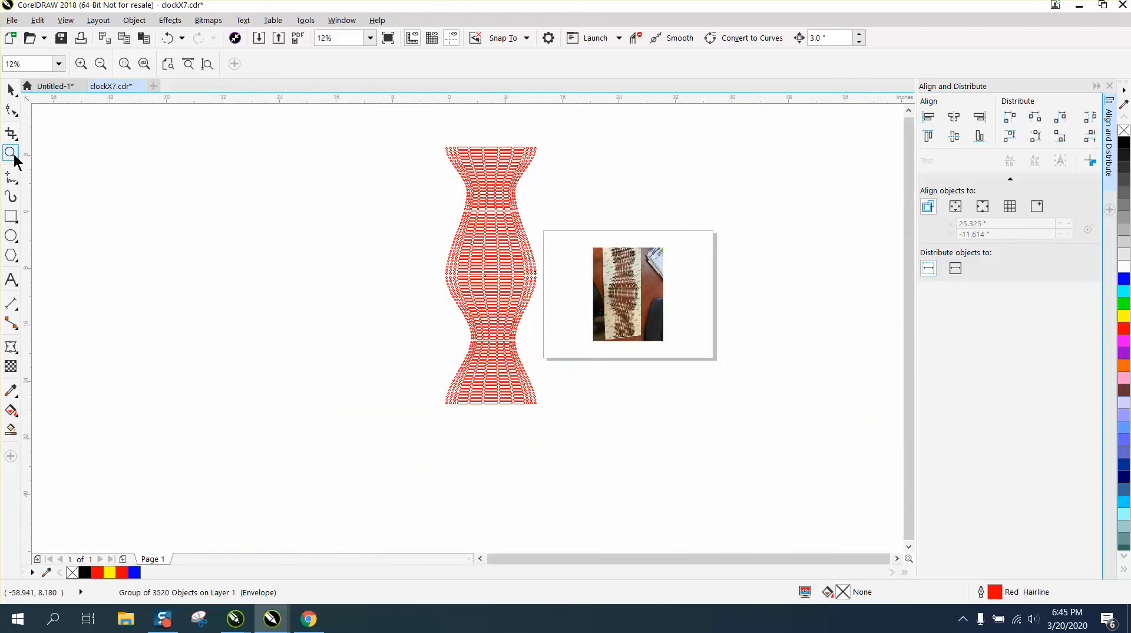
scroll(588, 399, up, 1)
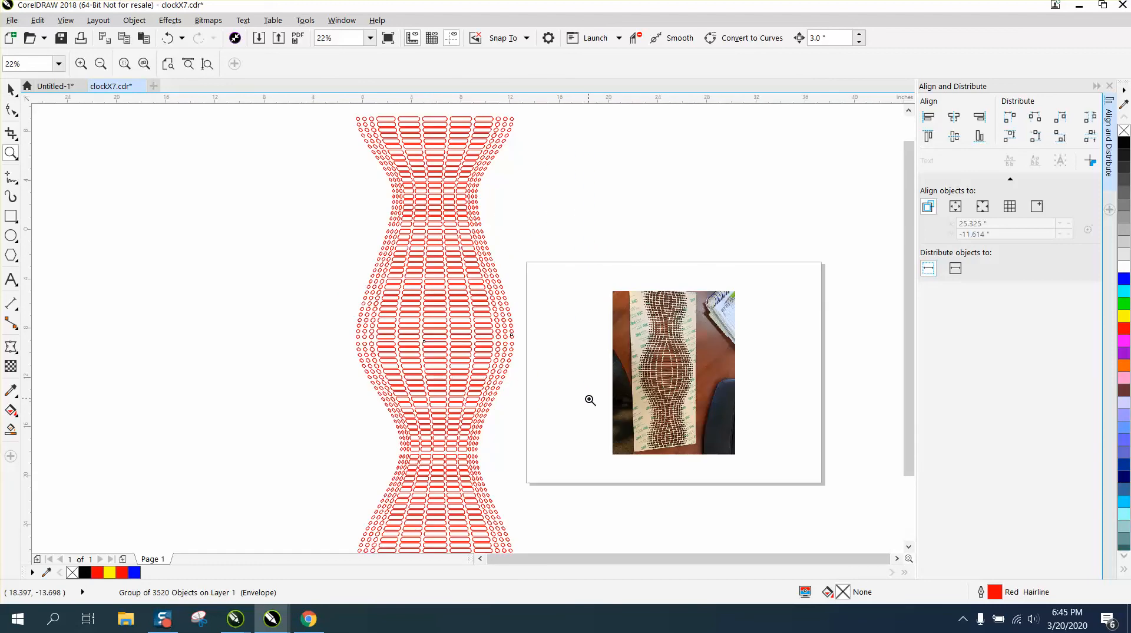